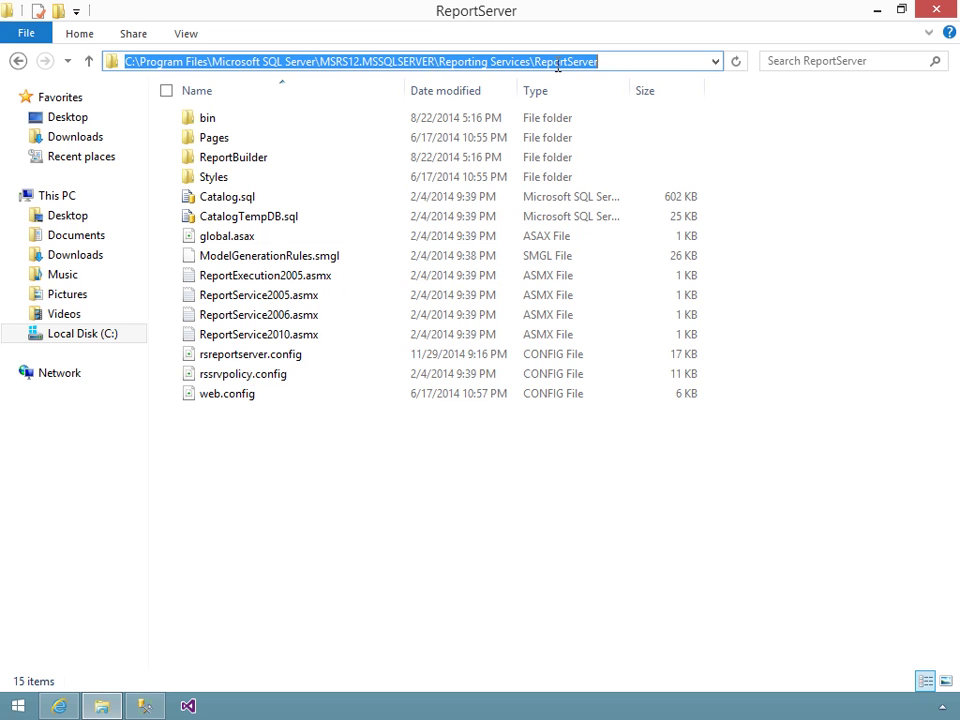
# Step: Open rsreportserver.config from the ReportServer folder in Visual Studio
pyautogui.click(236, 364)
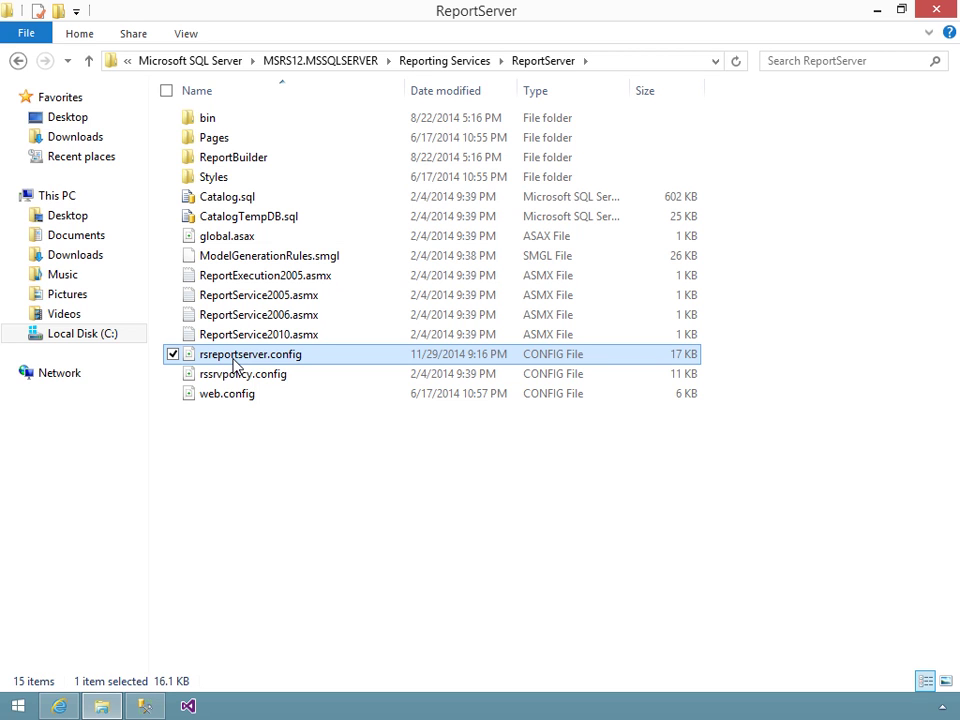
pyautogui.rightClick(233, 363)
pyautogui.moveTo(214, 391)
pyautogui.click(302, 413)
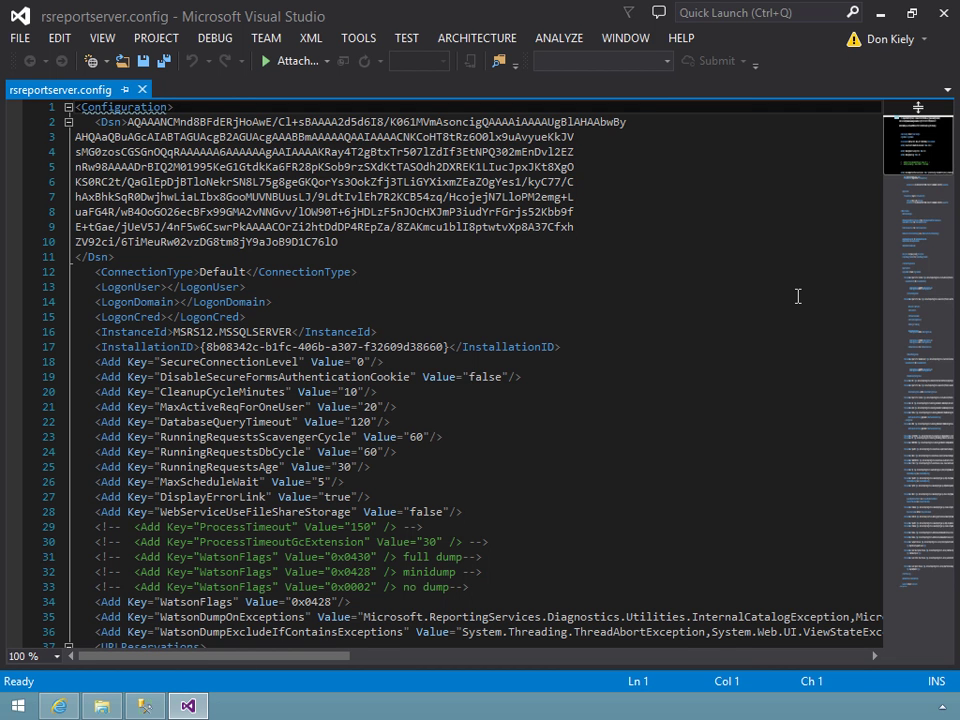
# Step: Collapse all outlining in the configuration file and expand only the top-level Configuration element
pyautogui.click(62, 38)
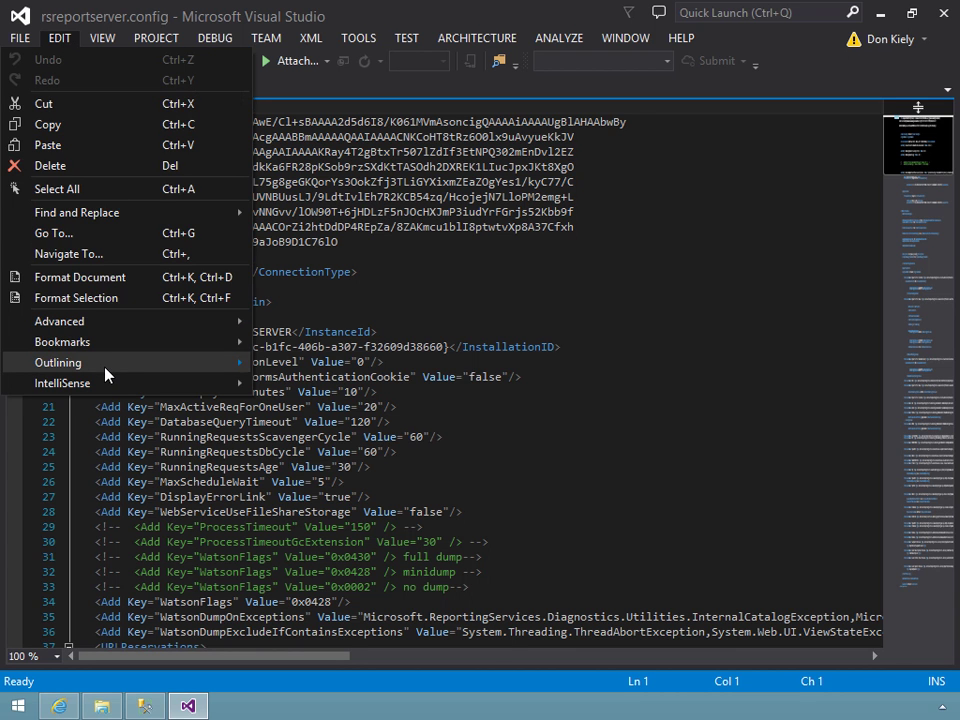
pyautogui.moveTo(144, 368)
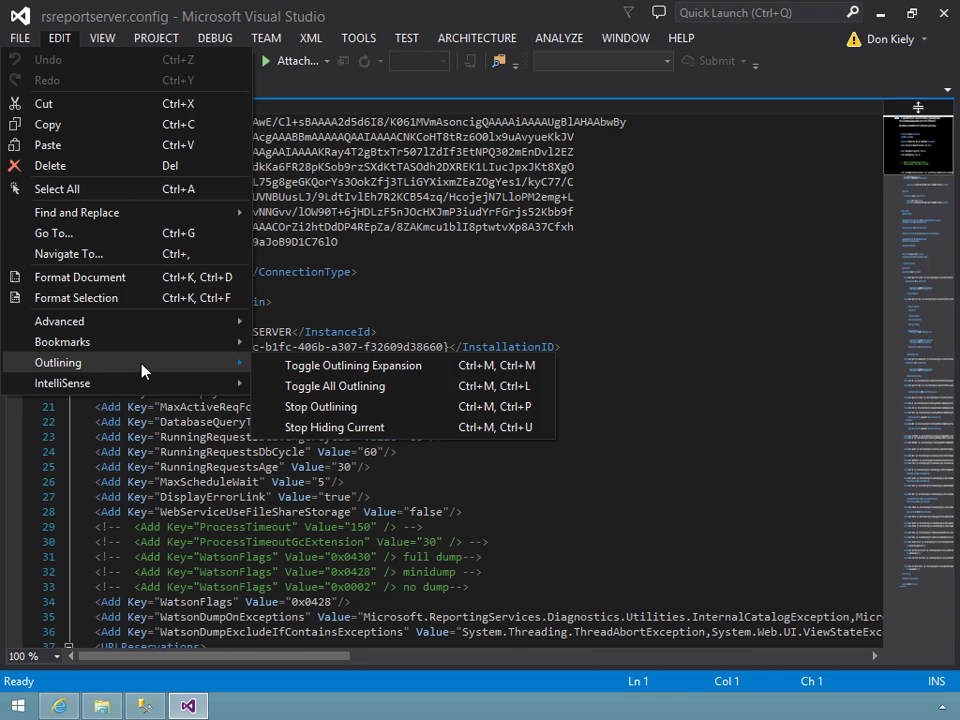
pyautogui.click(300, 387)
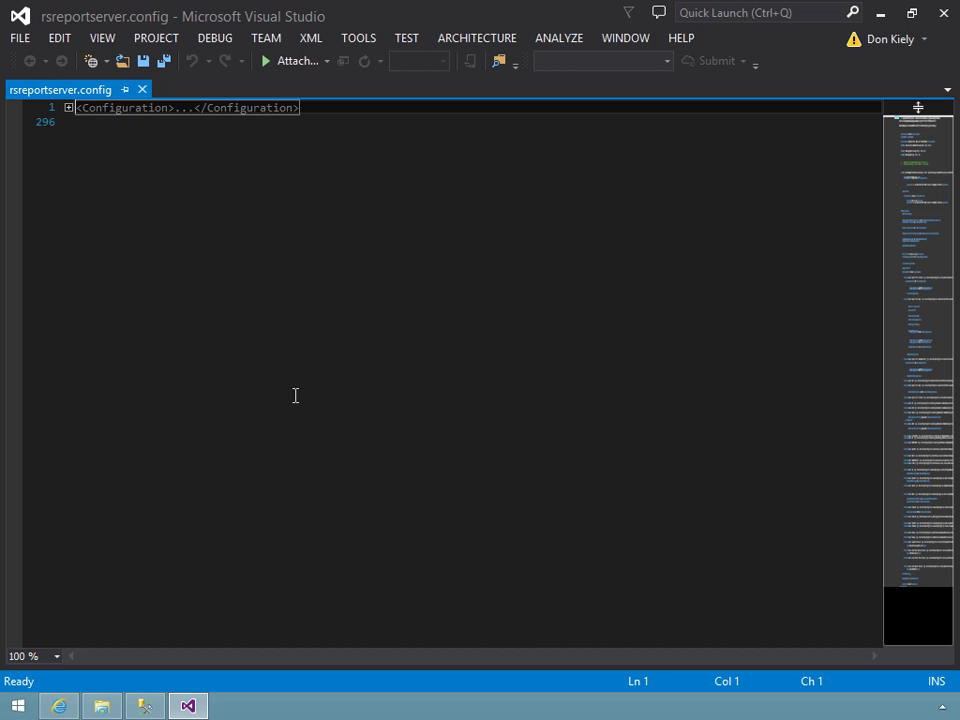
pyautogui.click(67, 107)
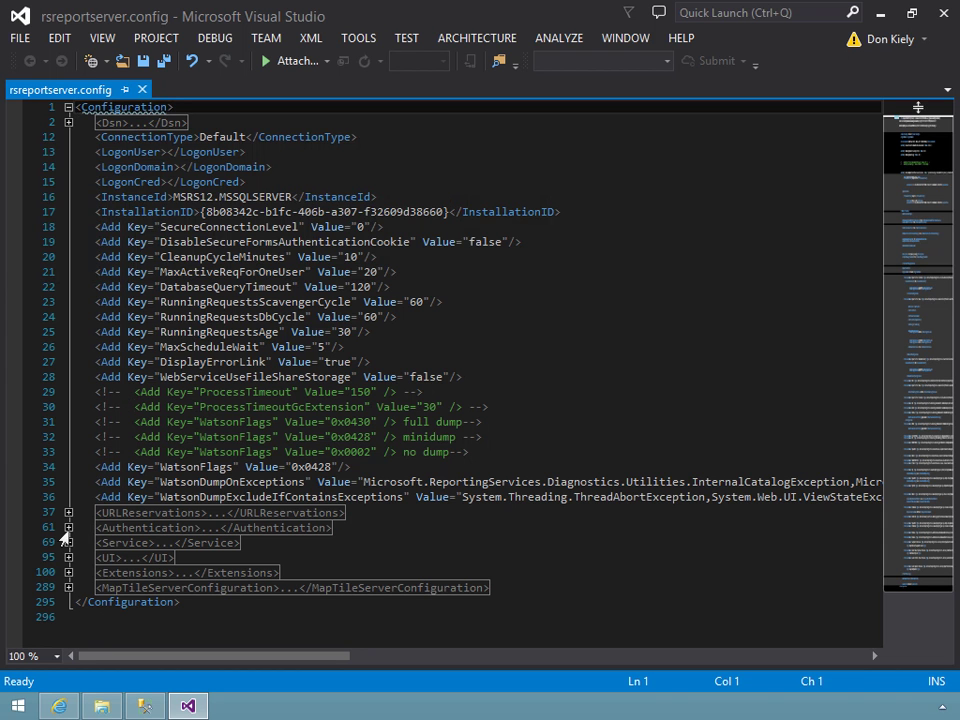
# Step: Expand the Authentication section and its nested AuthenticationTypes element
pyautogui.click(67, 528)
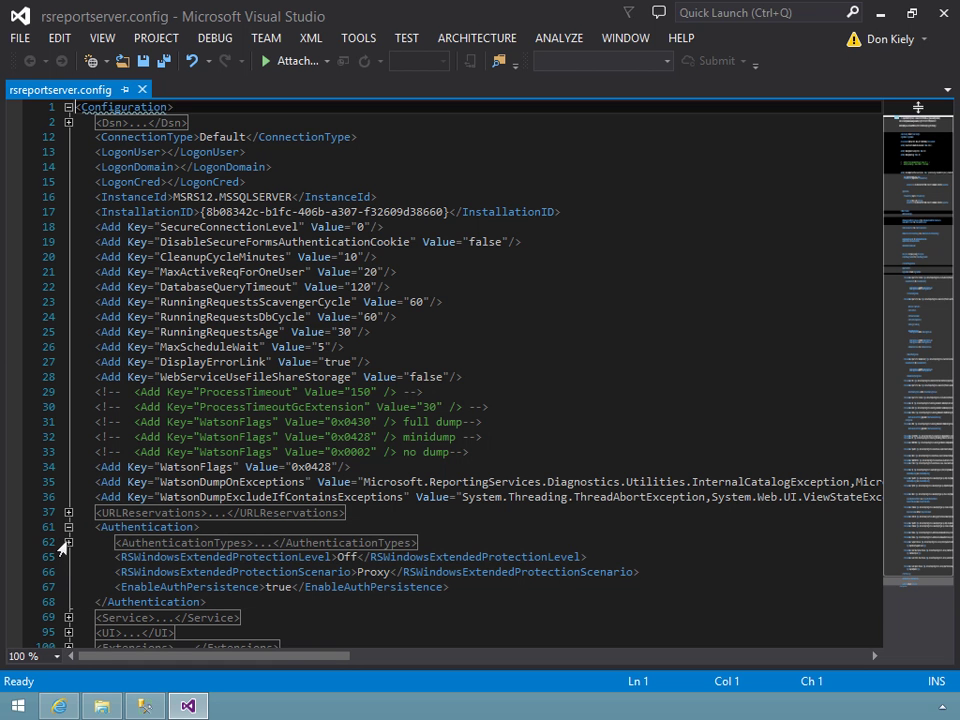
pyautogui.click(67, 542)
pyautogui.scroll(-8, 395, 377)
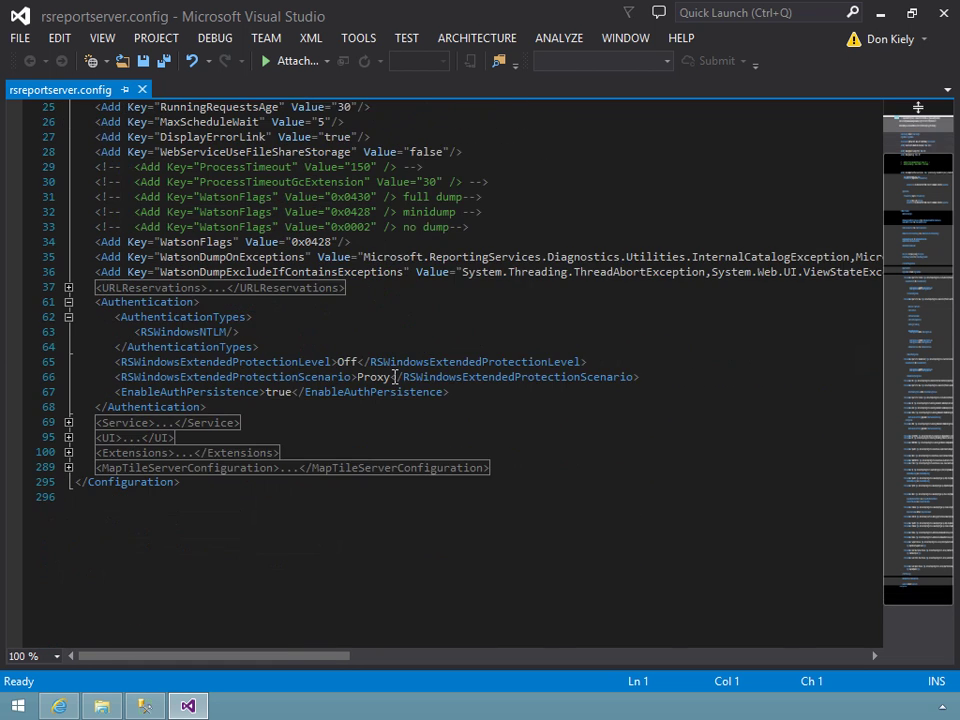
pyautogui.scroll(-1, 395, 377)
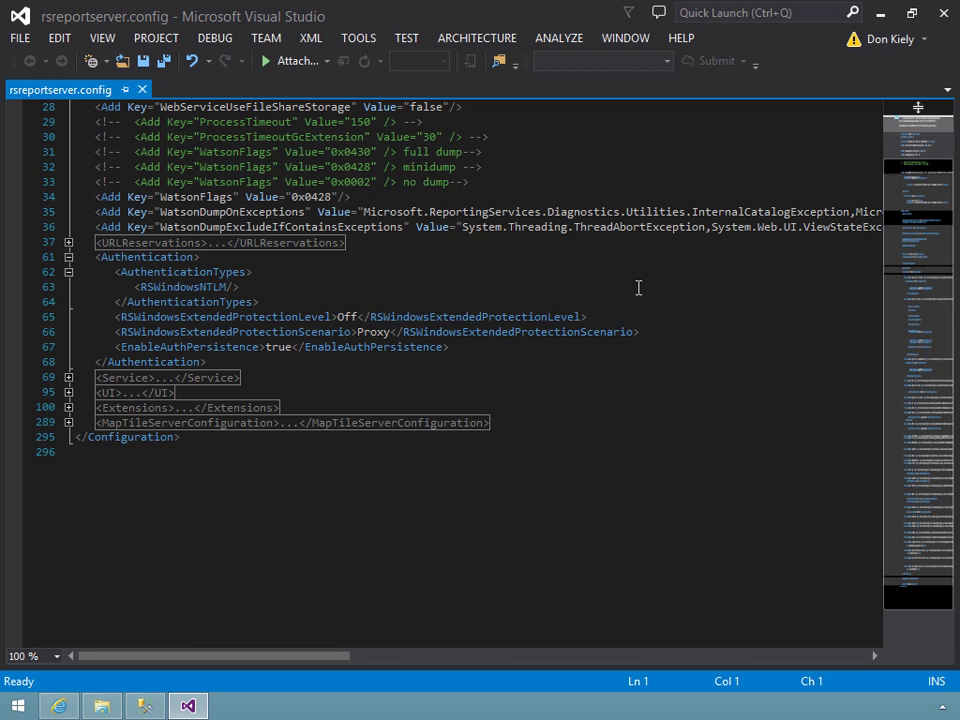
# Step: Insert an empty line below the RSWindowsNTLM element and format the whole document
pyautogui.click(255, 286)
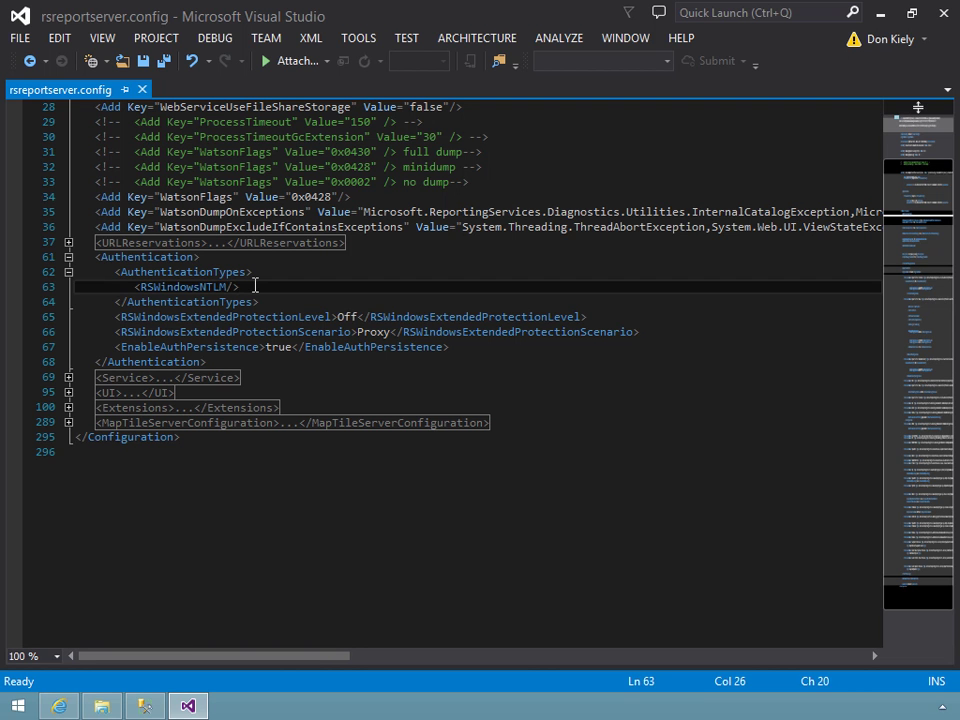
pyautogui.press('Return')
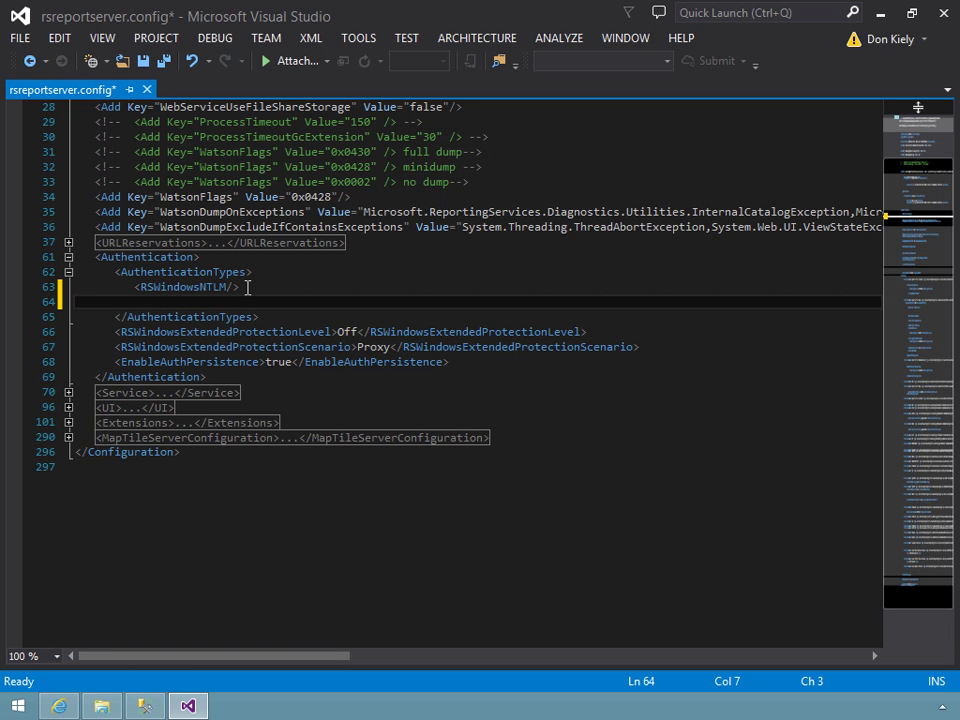
pyautogui.hotkey('ctrl', 'k')
pyautogui.hotkey('ctrl', 'd')
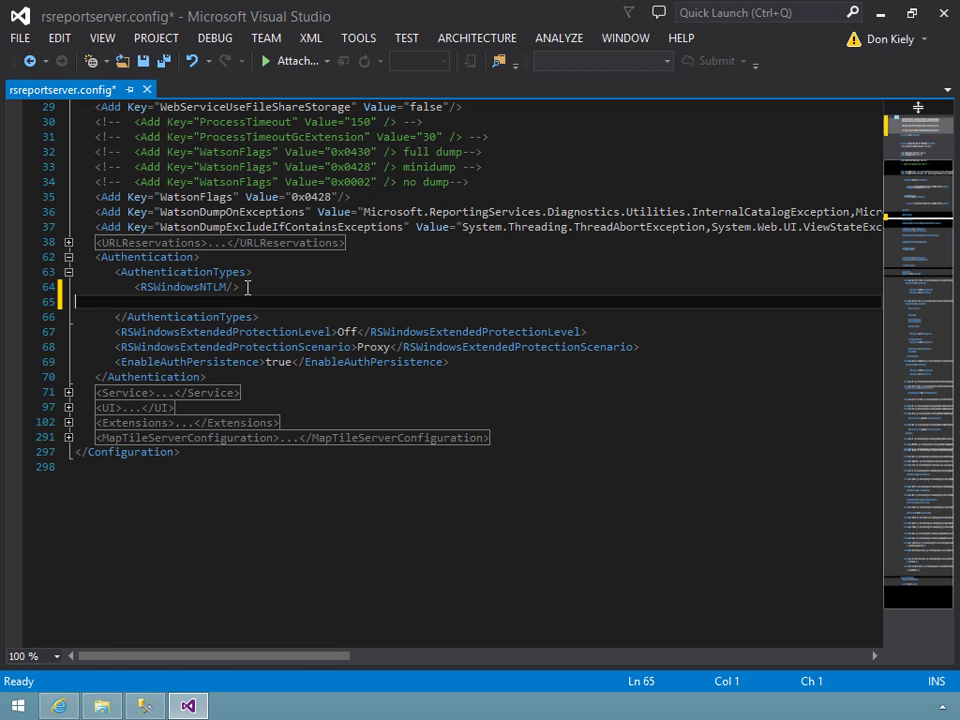
# Step: Enter a self-closing <RSWindowsBasic/> element on the empty line, indented to match RSWindowsNTLM
pyautogui.press('Tab')
pyautogui.press('Tab')
pyautogui.press('Tab')
pyautogui.write('<')
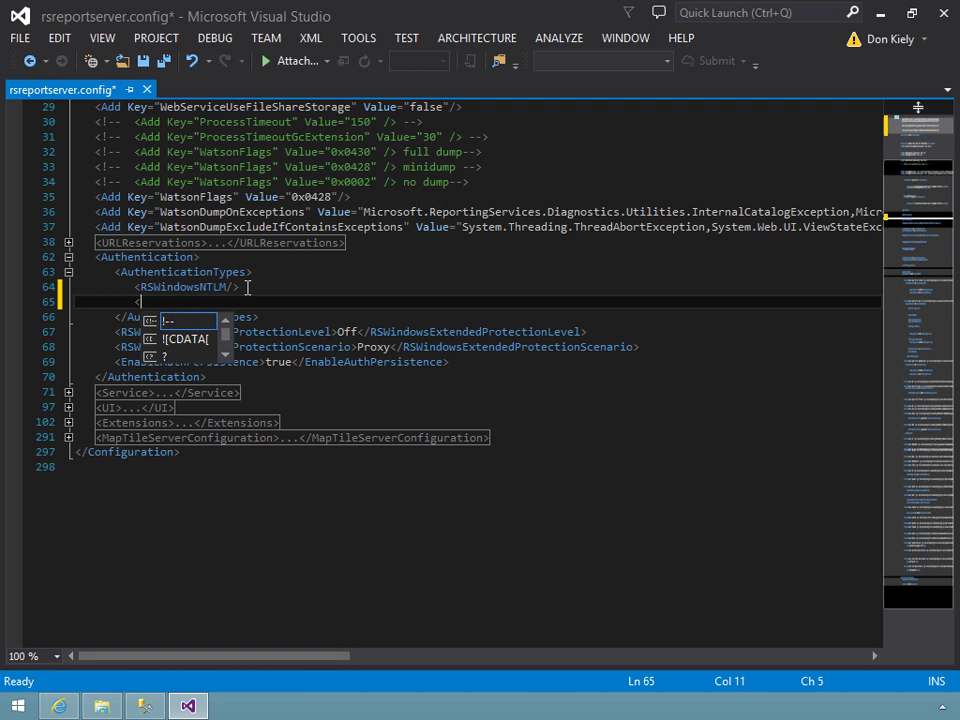
pyautogui.write('RSWindowsBasic')
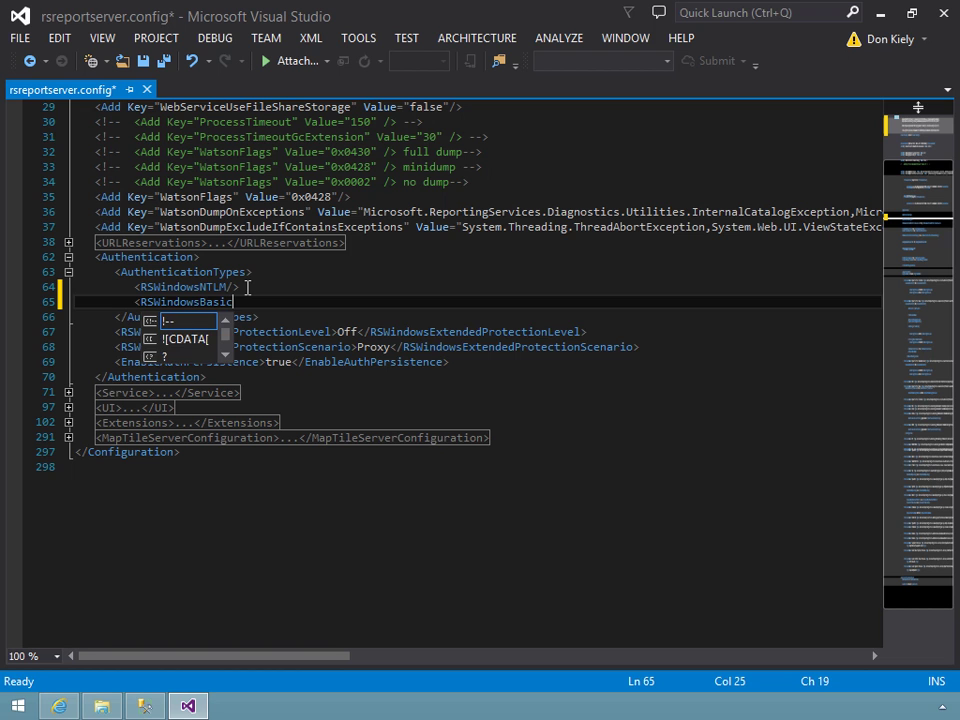
pyautogui.write('/>')
pyautogui.press('BackSpace')
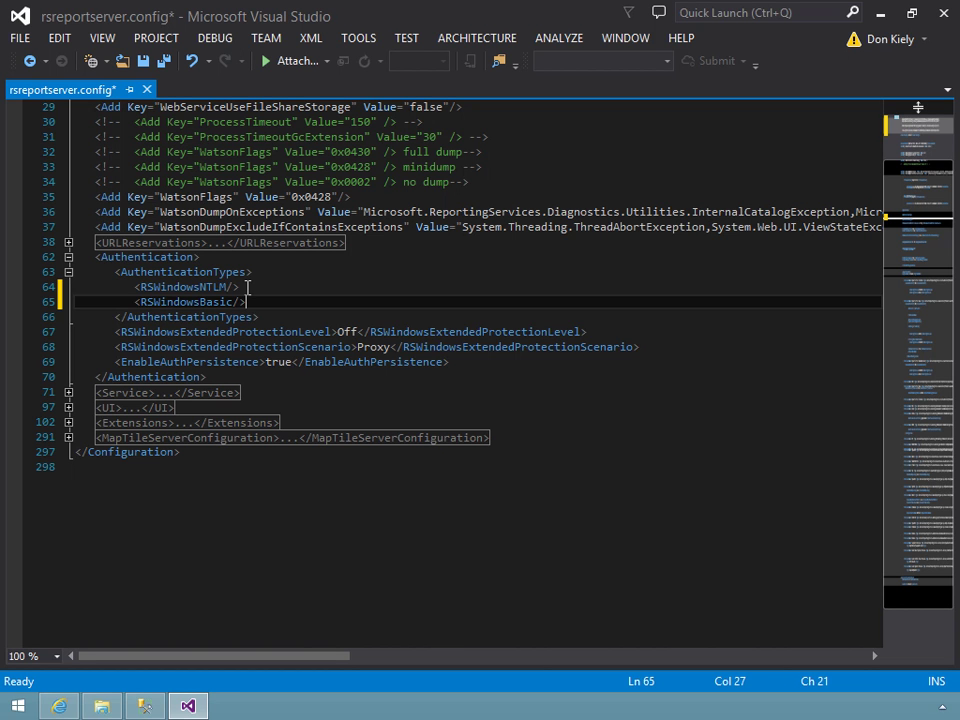
# Step: Replace the self-closing RSWindowsBasic element with separate opening and closing tags that enclose an empty line
pyautogui.press('Left')
pyautogui.press('BackSpace')
pyautogui.press('Right')
pyautogui.press('Return')
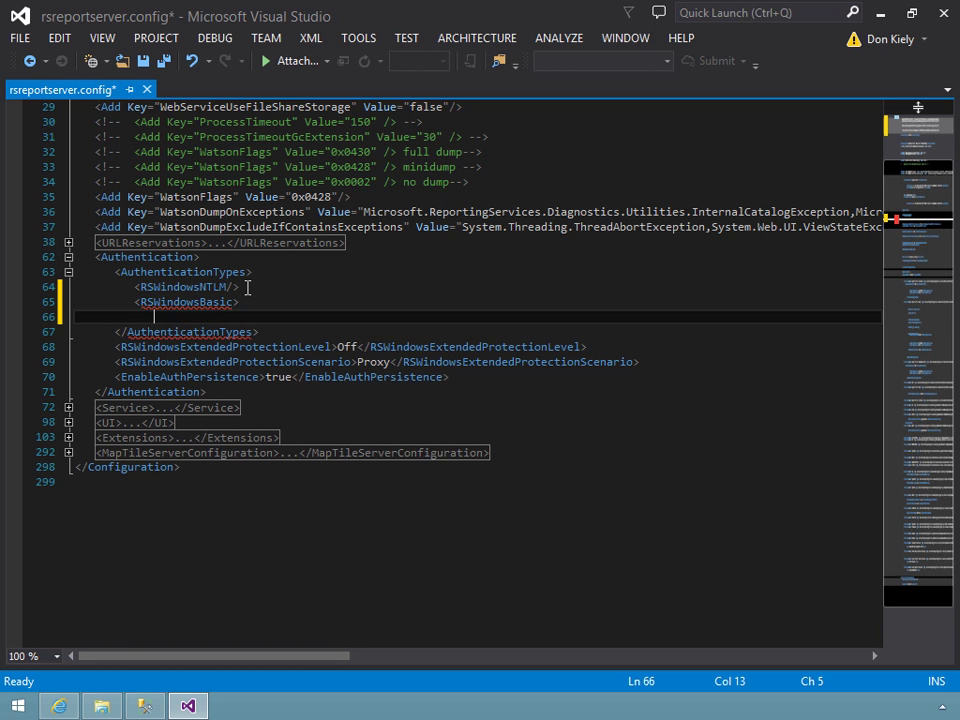
pyautogui.press('BackSpace')
pyautogui.press('BackSpace')
pyautogui.press('BackSpace')
pyautogui.press('BackSpace')
pyautogui.press('BackSpace')
pyautogui.press('BackSpace')
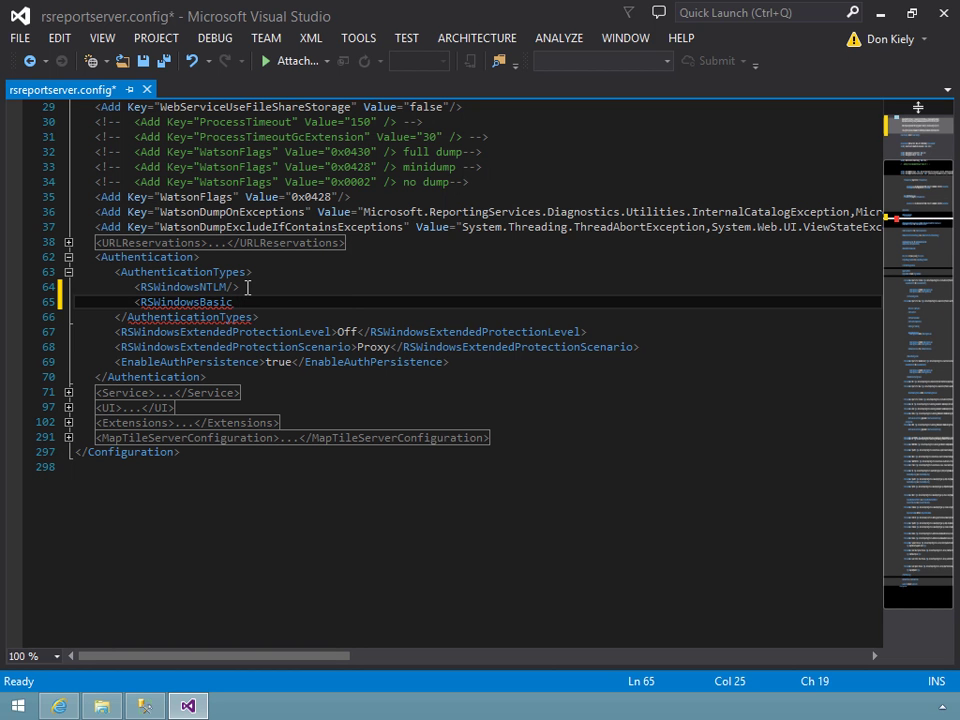
pyautogui.write('></RSWindowsBasic>')
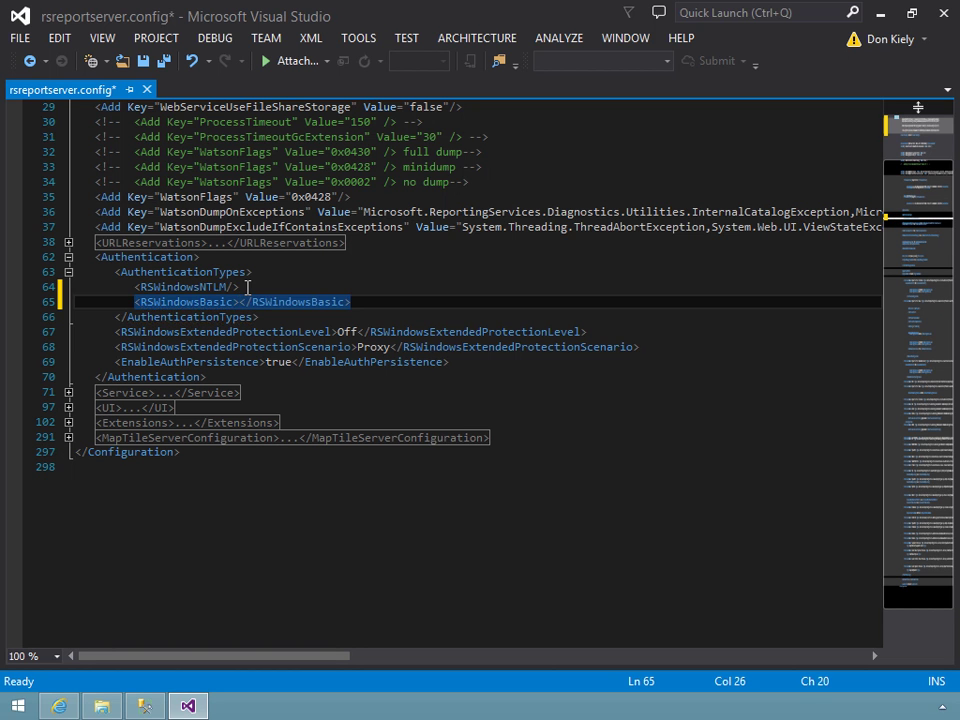
pyautogui.press('Return')
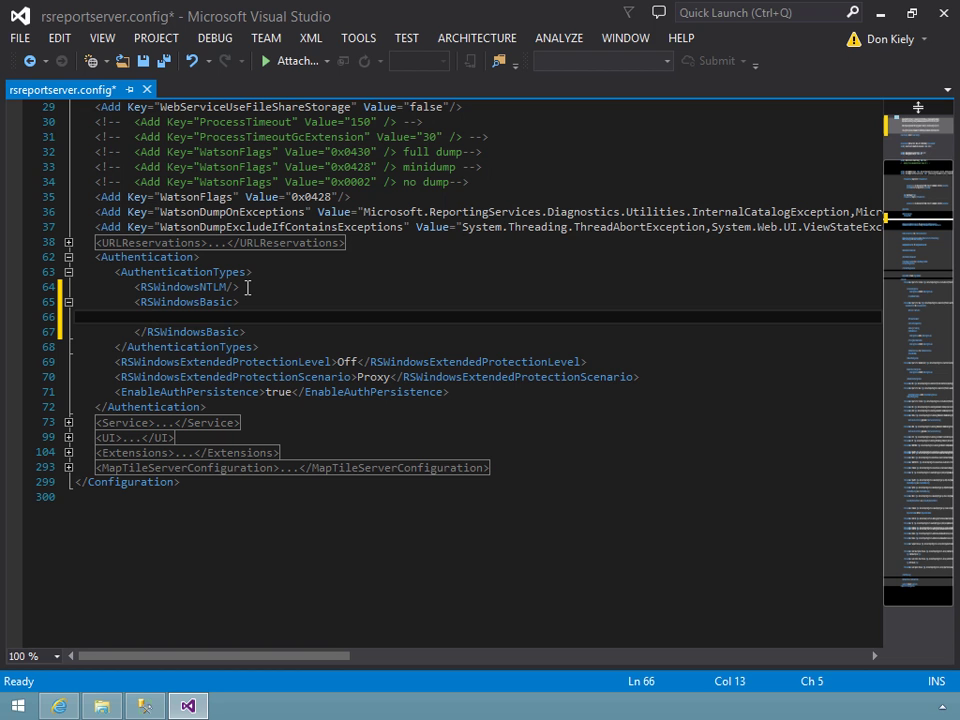
# Step: Add an empty LogonMethod element inside RSWindowsBasic and start a new line below it
pyautogui.write('<LogonMethod')
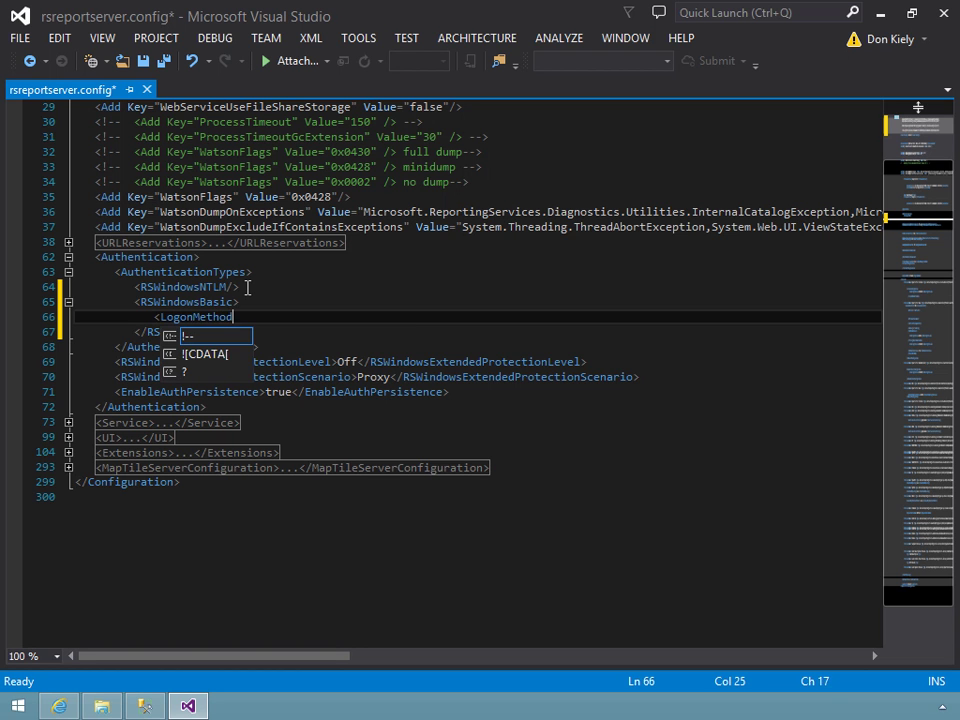
pyautogui.press('Escape')
pyautogui.write('>')
pyautogui.press('End')
pyautogui.press('Return')
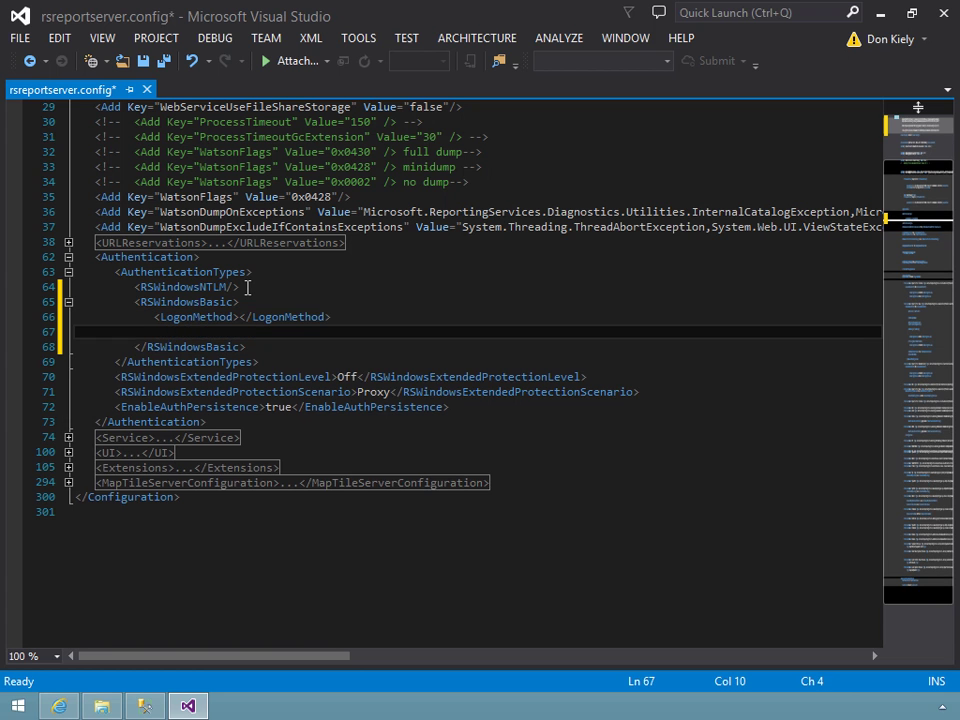
# Step: Add an empty Realm element below LogonMethod, at the same indentation, and start a new line
pyautogui.write('<')
pyautogui.press('BackSpace')
pyautogui.press('Tab')
pyautogui.write('<Rea')
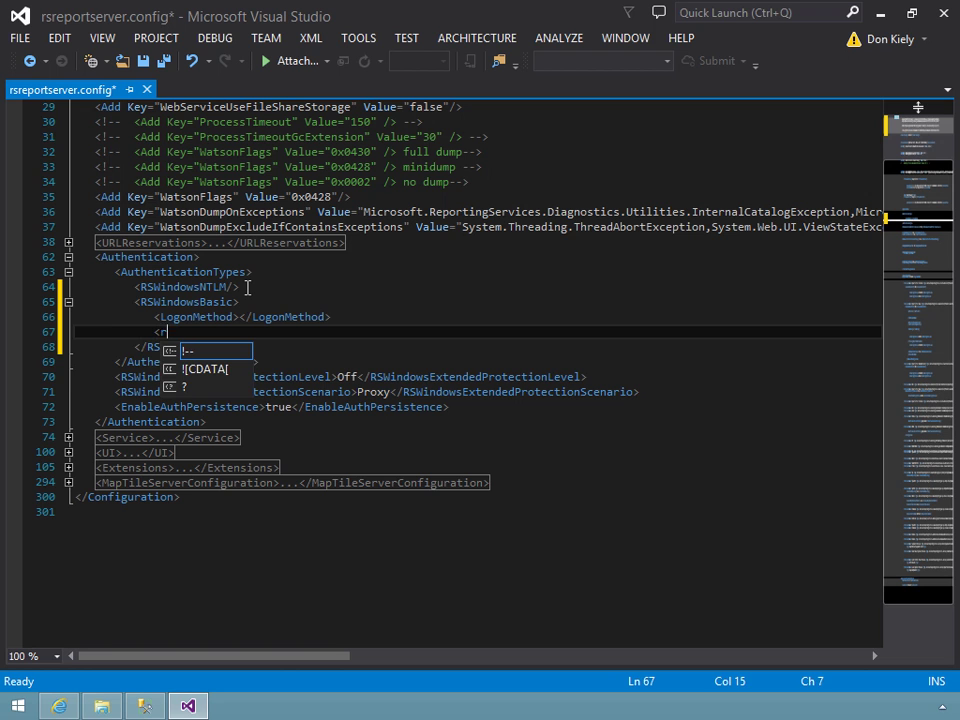
pyautogui.press('BackSpace')
pyautogui.press('BackSpace')
pyautogui.write('ealm>')
pyautogui.press('End')
pyautogui.press('Return')
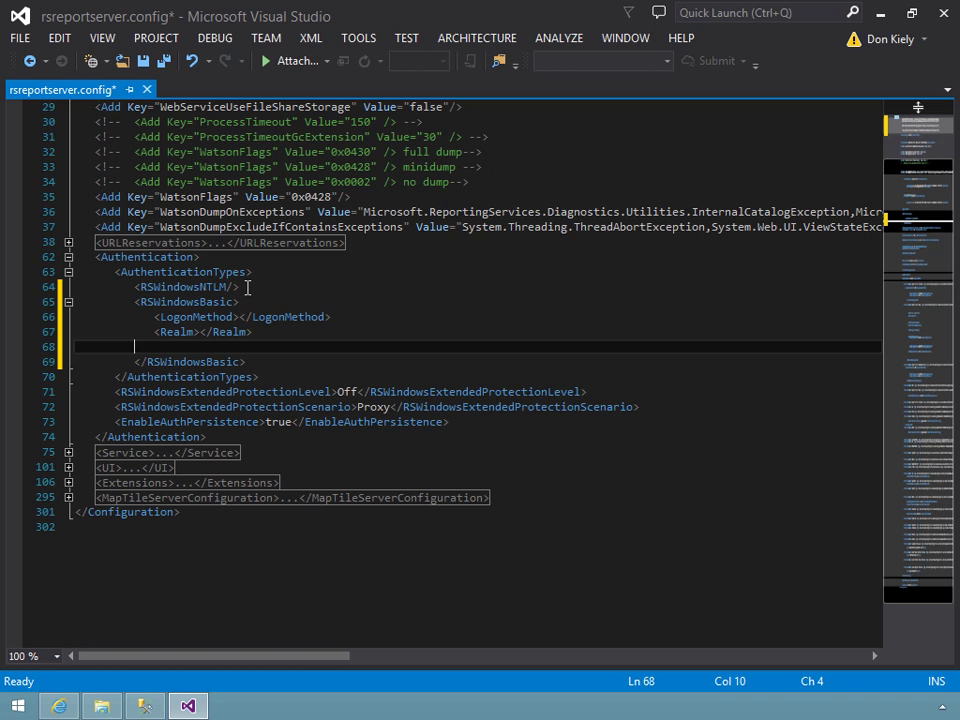
# Step: Add an empty DefaultDomain element below Realm, at the same indentation
pyautogui.press('Tab')
pyautogui.write('<')
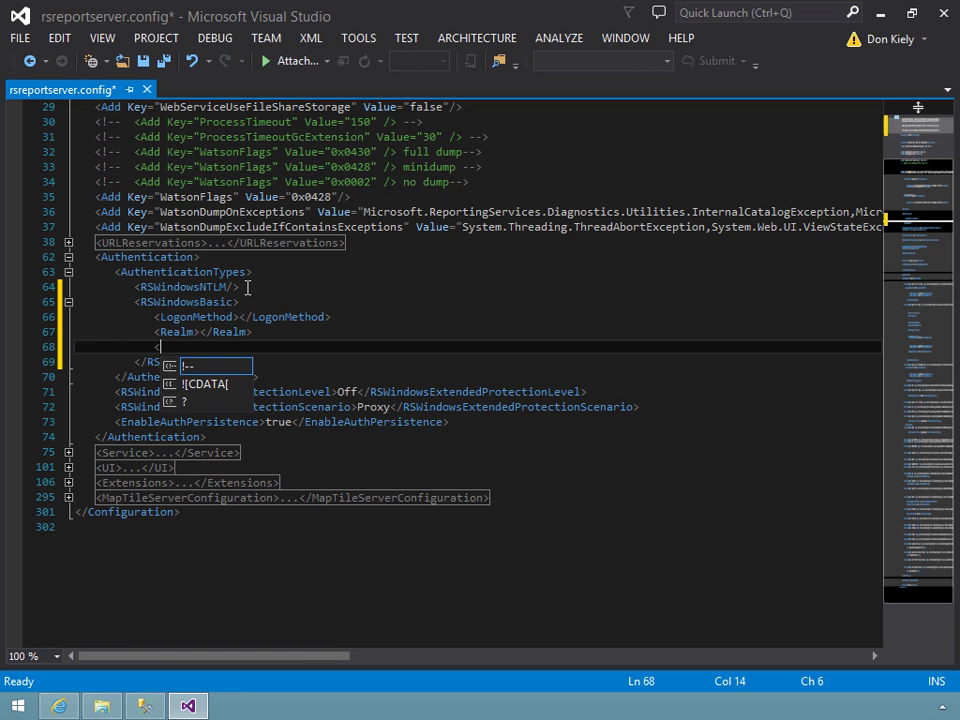
pyautogui.write('De')
pyautogui.write('aultDomain>')
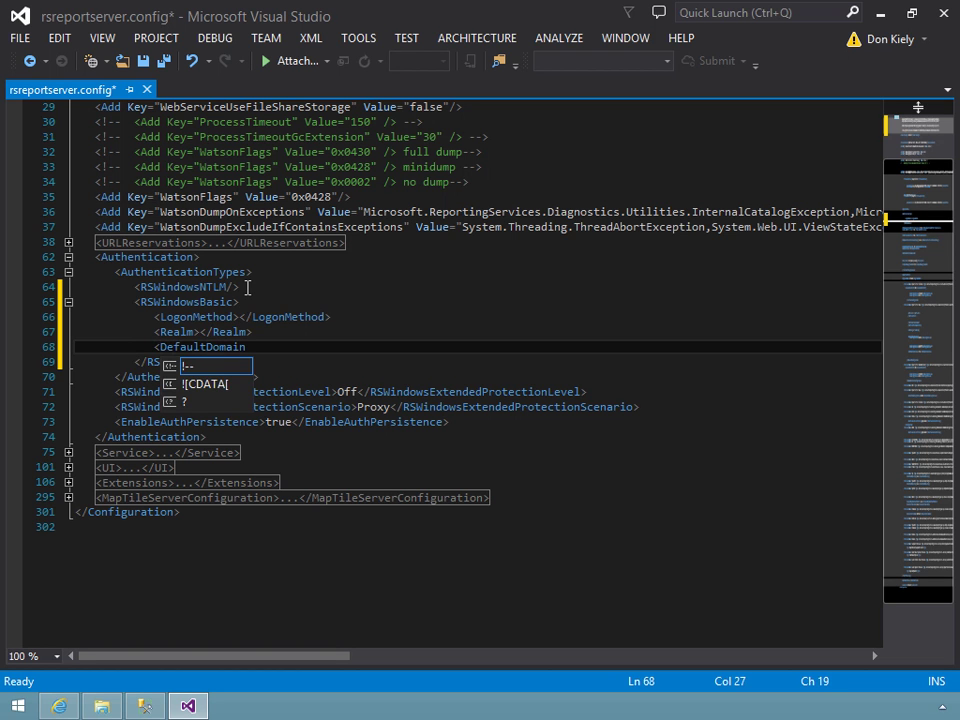
pyautogui.press('Right')
pyautogui.press('Right')
pyautogui.press('Right')
pyautogui.press('Right')
pyautogui.press('Right')
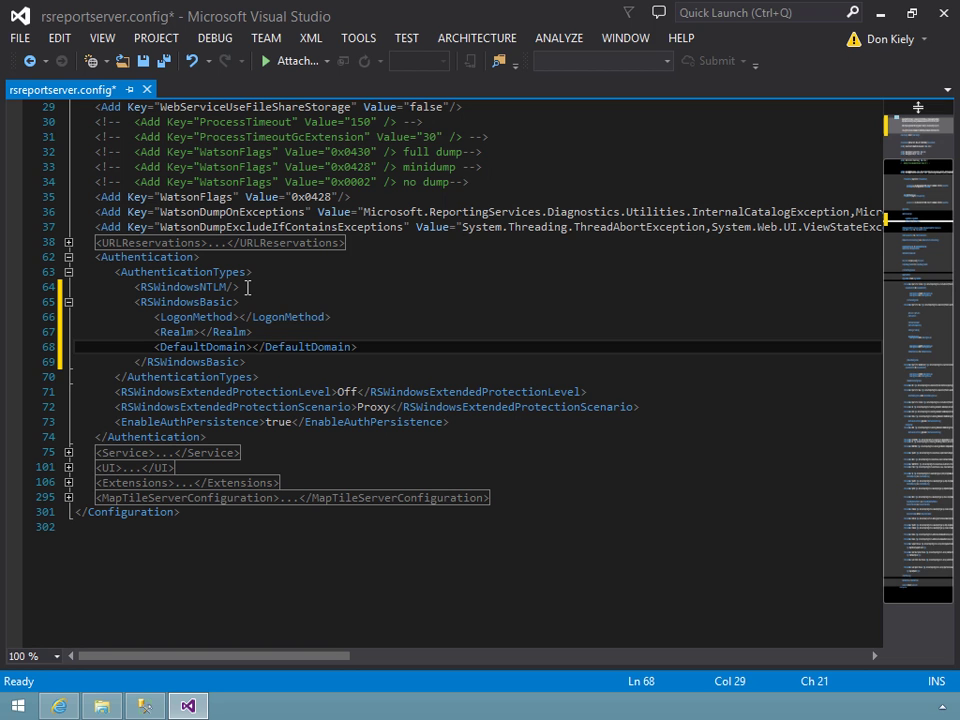
# Step: Set the LogonMethod element's value to 3 and move on to the Realm line
pyautogui.press('Up')
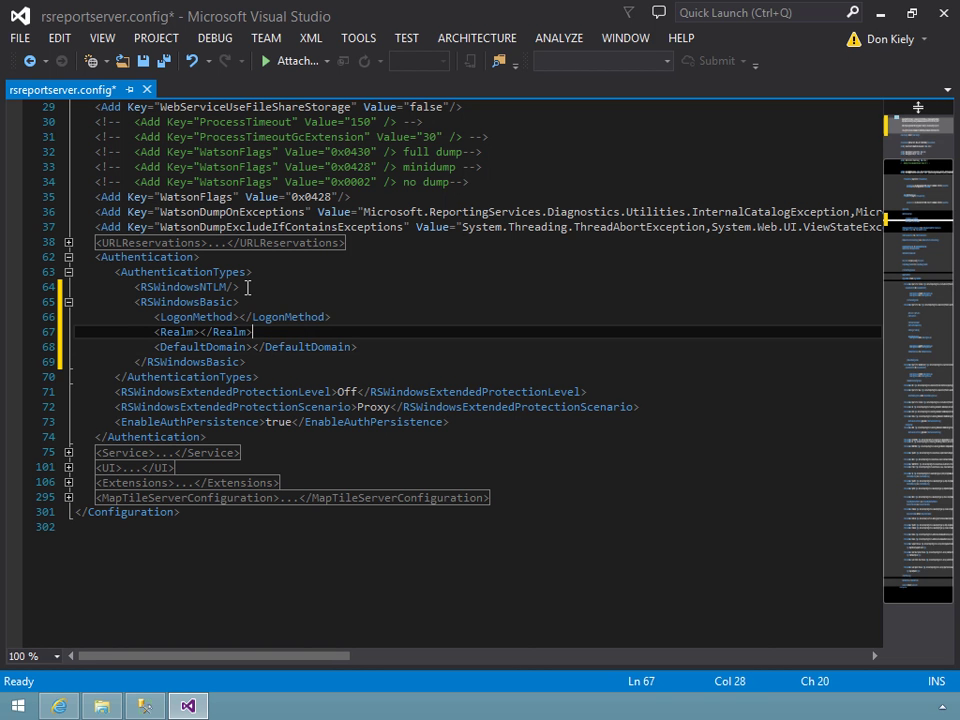
pyautogui.press('Up')
pyautogui.press('Left')
pyautogui.press('Left')
pyautogui.press('Left')
pyautogui.press('Left')
pyautogui.press('Left')
pyautogui.press('Left')
pyautogui.press('Left')
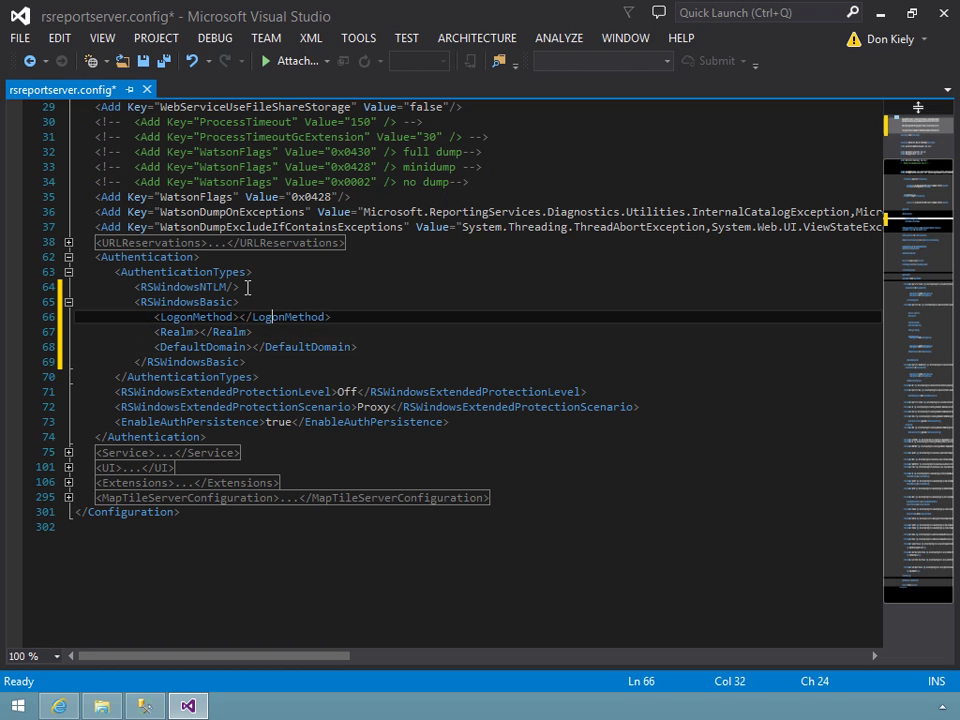
pyautogui.write('3')
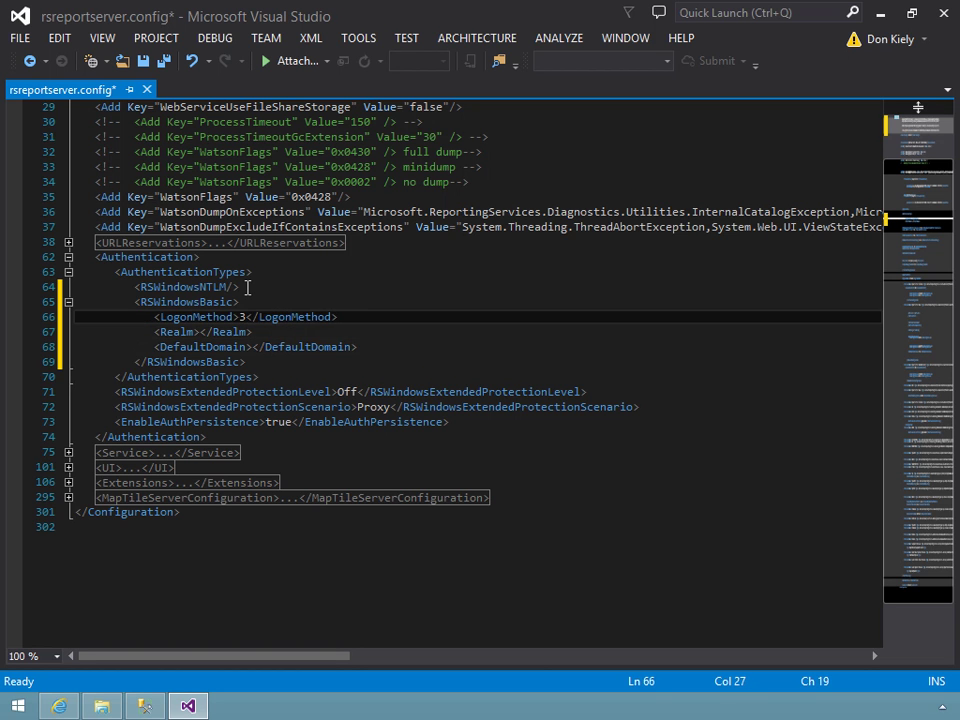
pyautogui.press('Down')
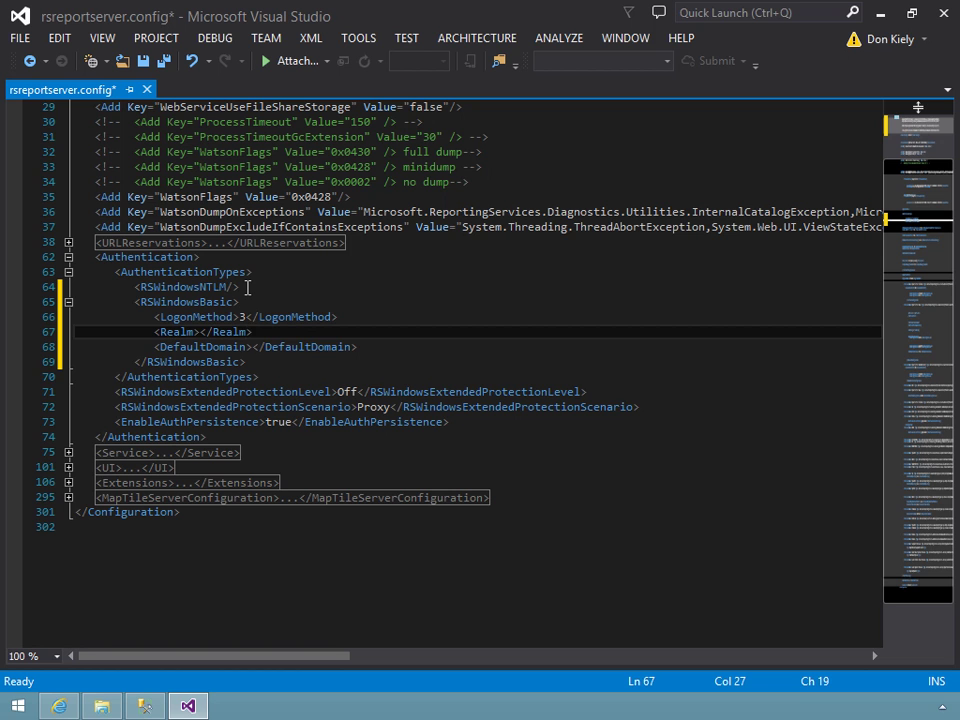
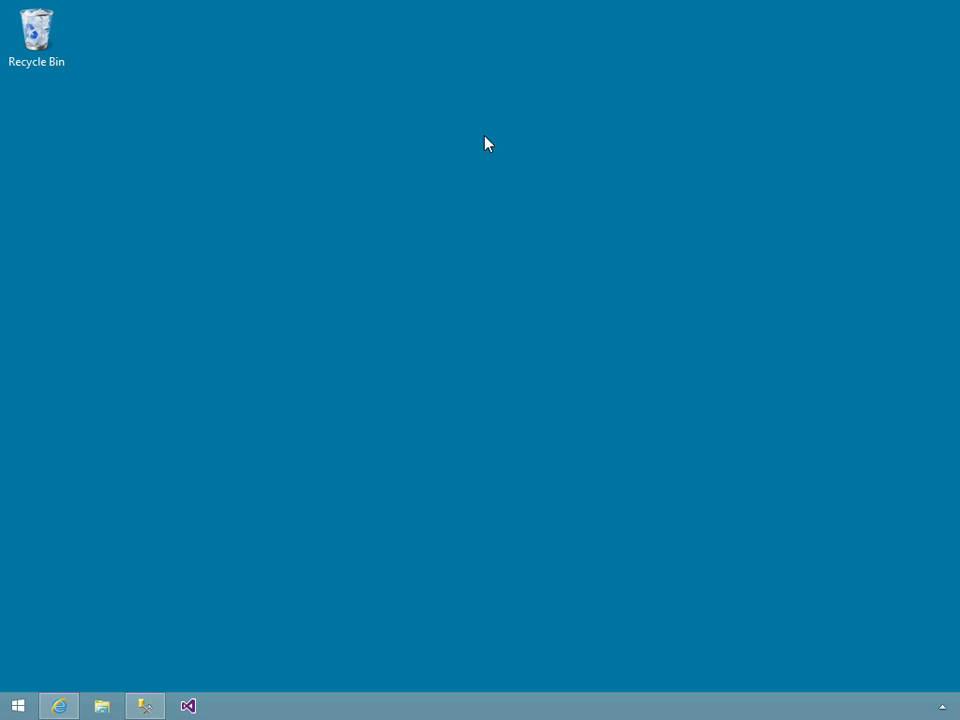
# Step: Launch Reporting Services Configuration Manager, connect to the MSSQLSERVER report server instance and show its Web Service URL settings
pyautogui.press('super')
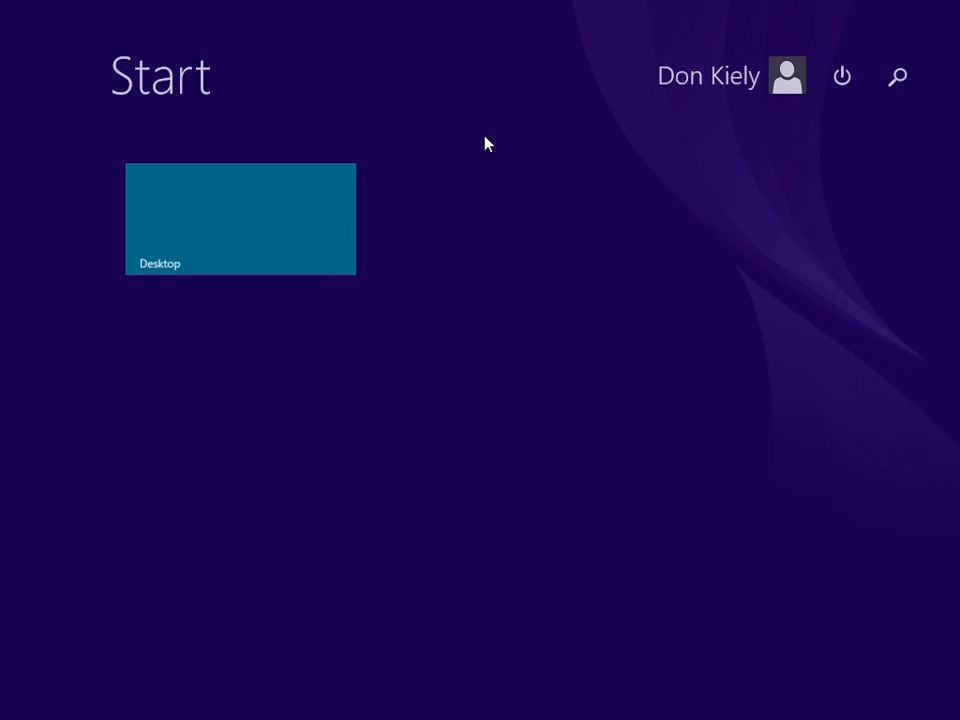
pyautogui.write('report')
pyautogui.press('Return')
pyautogui.press('Left')
pyautogui.press('Return')
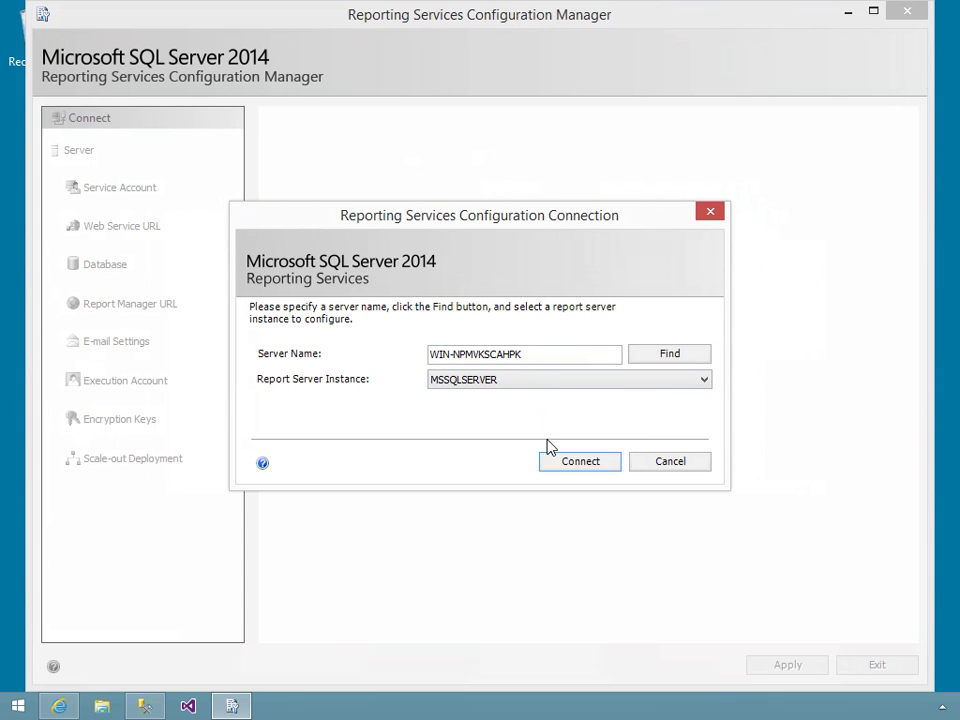
pyautogui.click(568, 464)
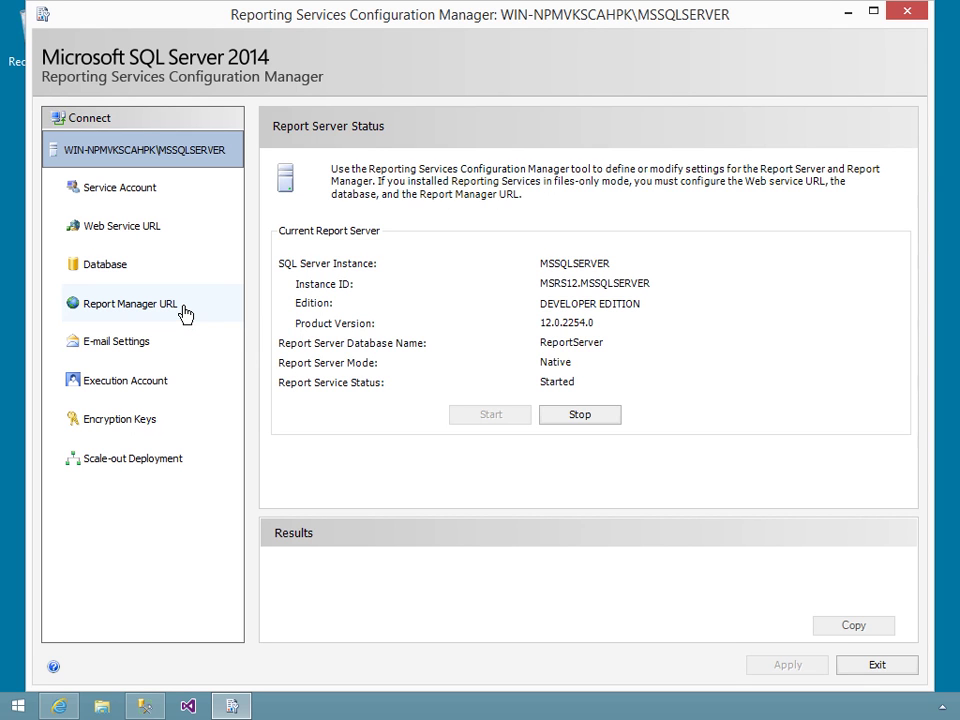
pyautogui.click(155, 226)
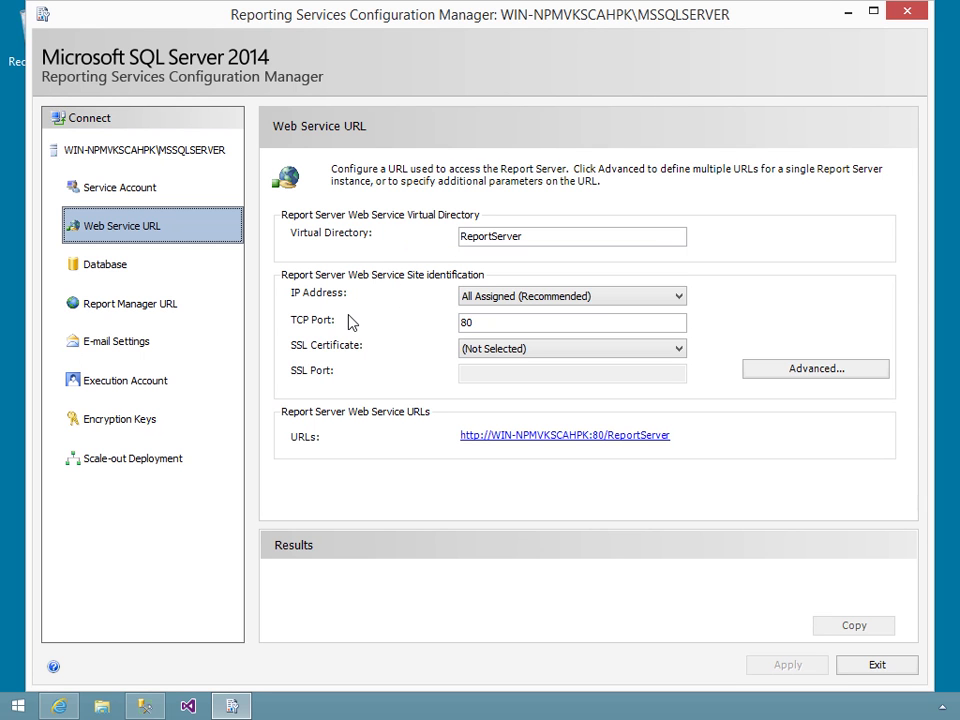
# Step: Try to apply the IIS Express Development Certificate to the report server web service on SSL port 443
pyautogui.click(481, 298)
pyautogui.click(481, 298)
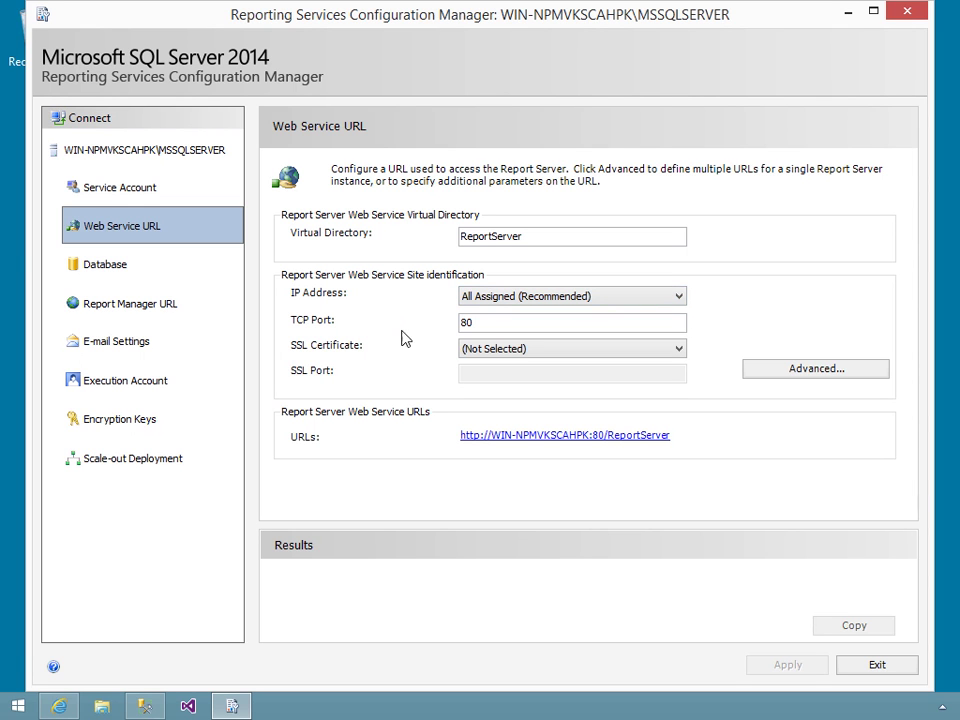
pyautogui.click(487, 322)
pyautogui.click(538, 350)
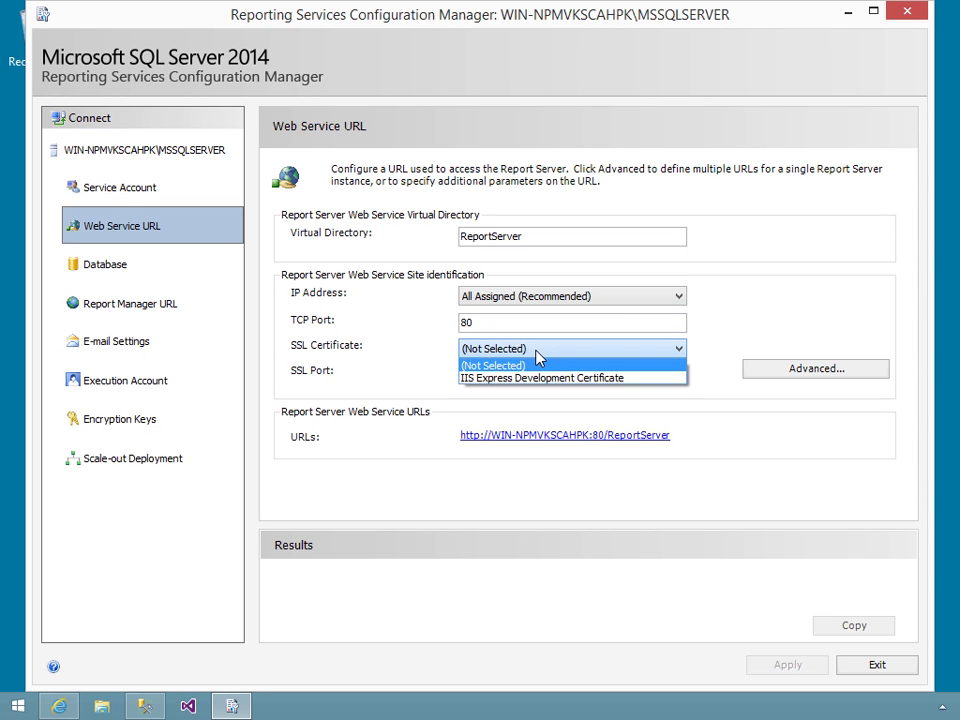
pyautogui.click(642, 378)
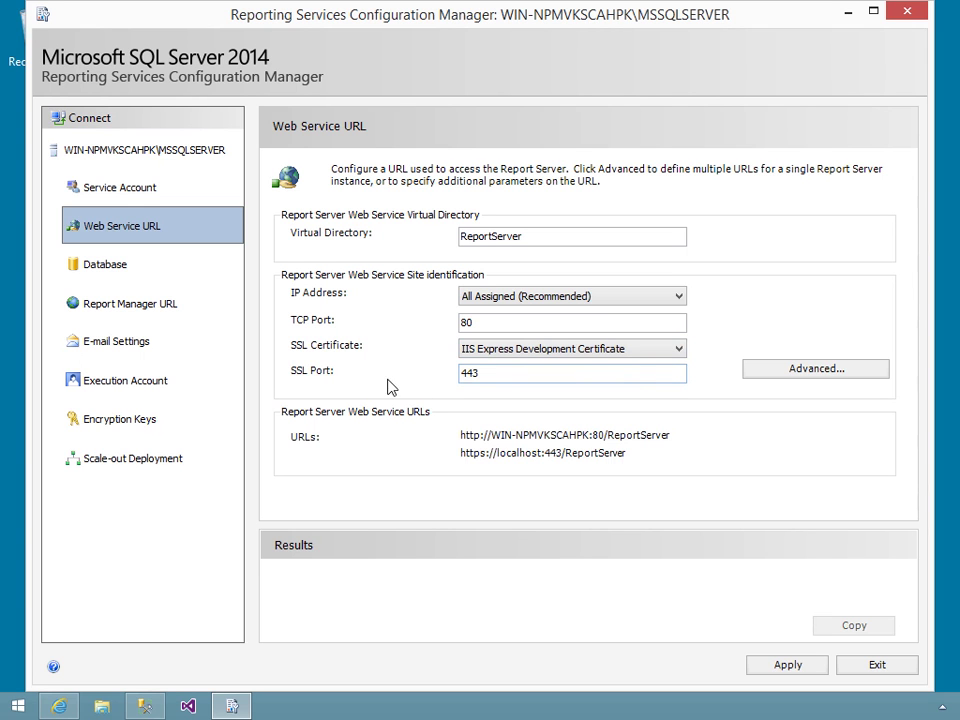
pyautogui.click(481, 375)
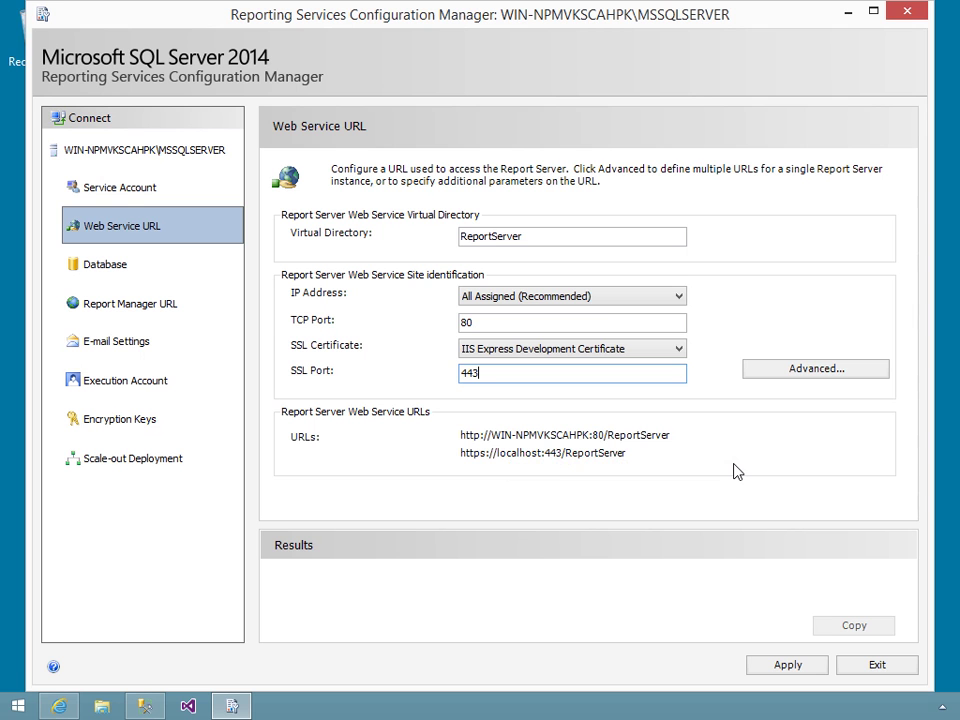
pyautogui.click(787, 664)
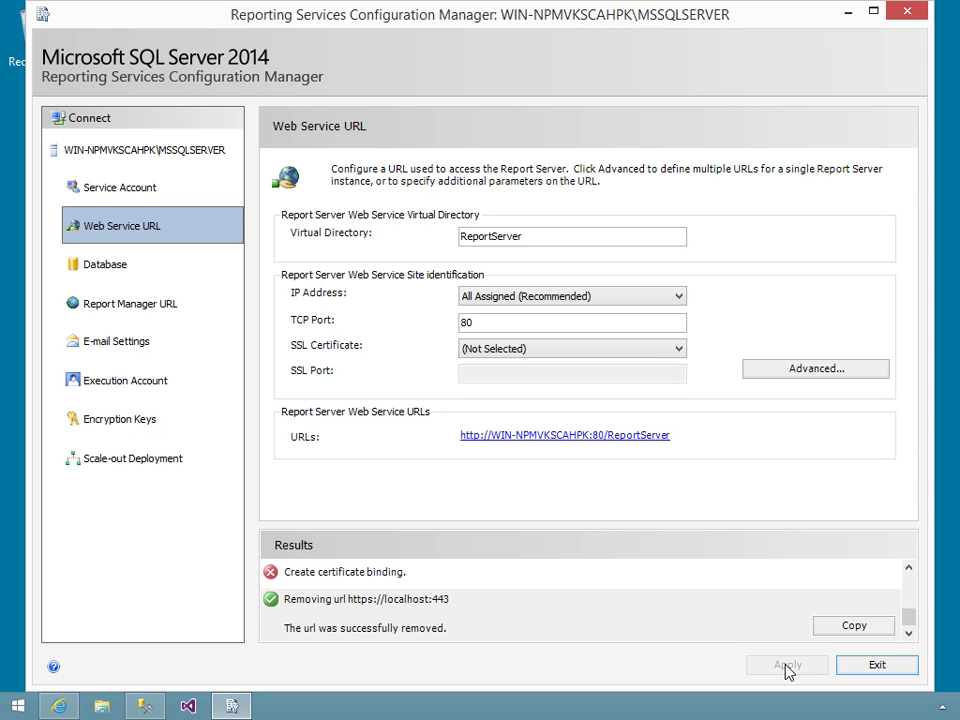
# Step: Try adding a report server SSL binding for all IPv4 addresses on port 443 with the IIS Express Development Certificate, and discard the configuration
pyautogui.click(826, 370)
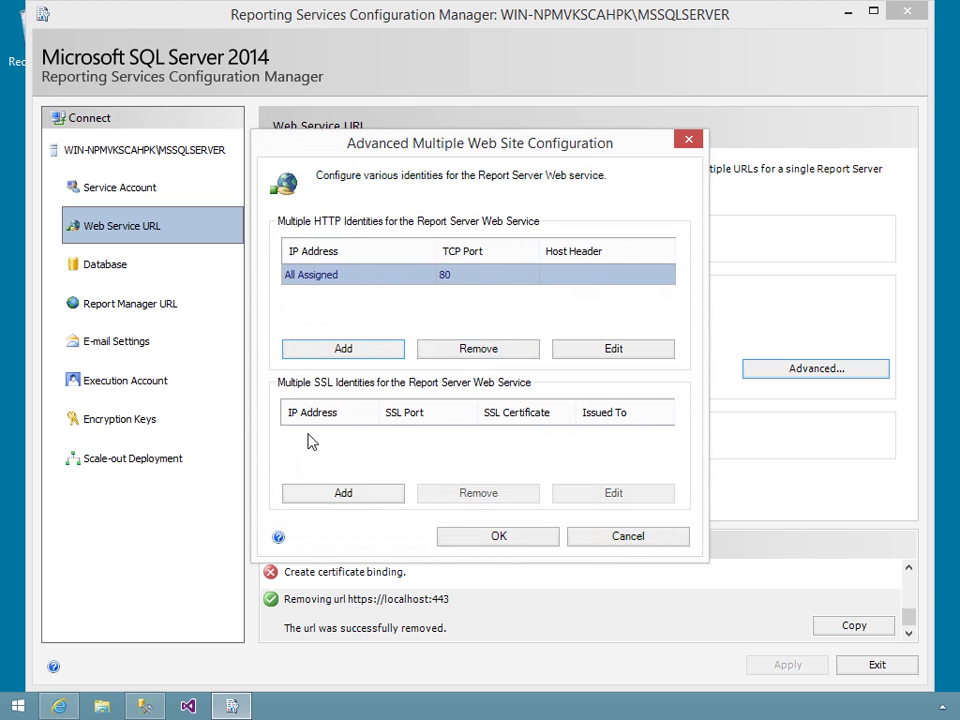
pyautogui.click(346, 494)
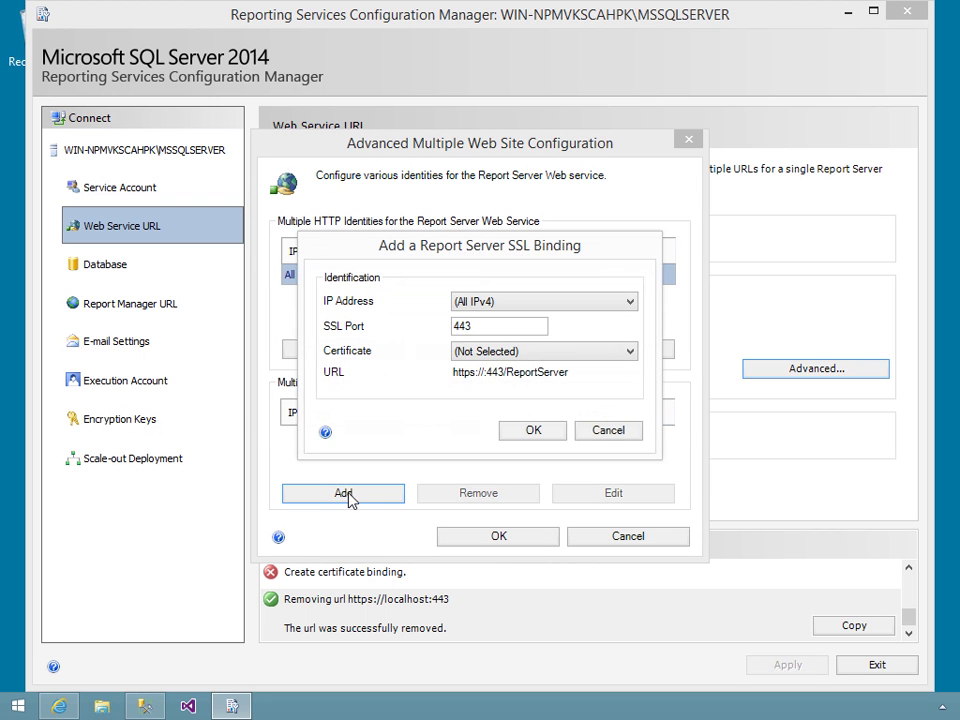
pyautogui.click(562, 354)
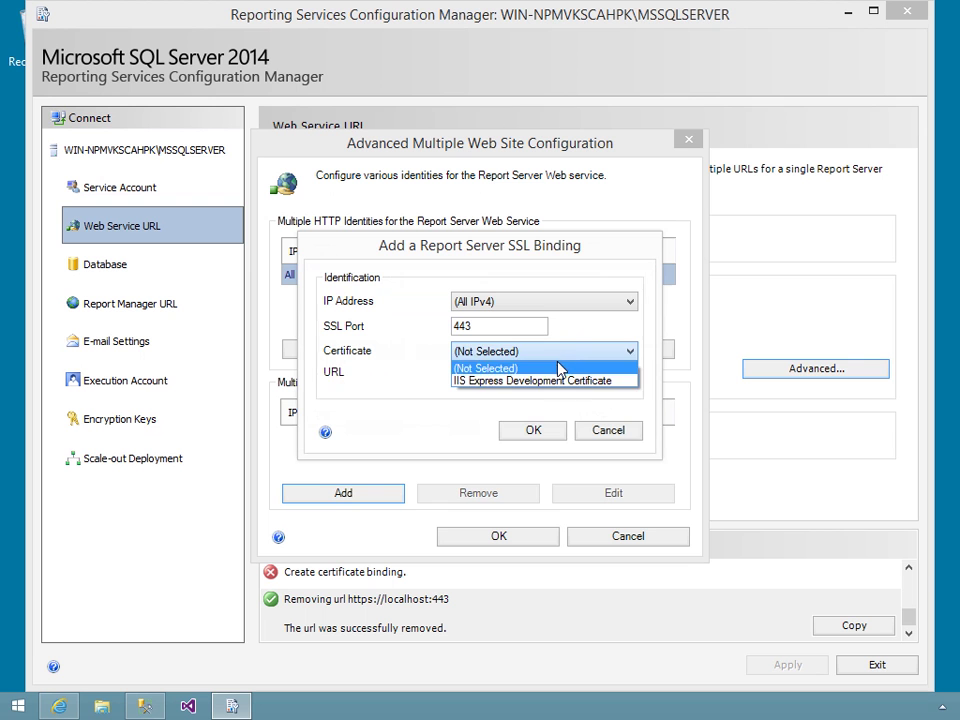
pyautogui.click(540, 380)
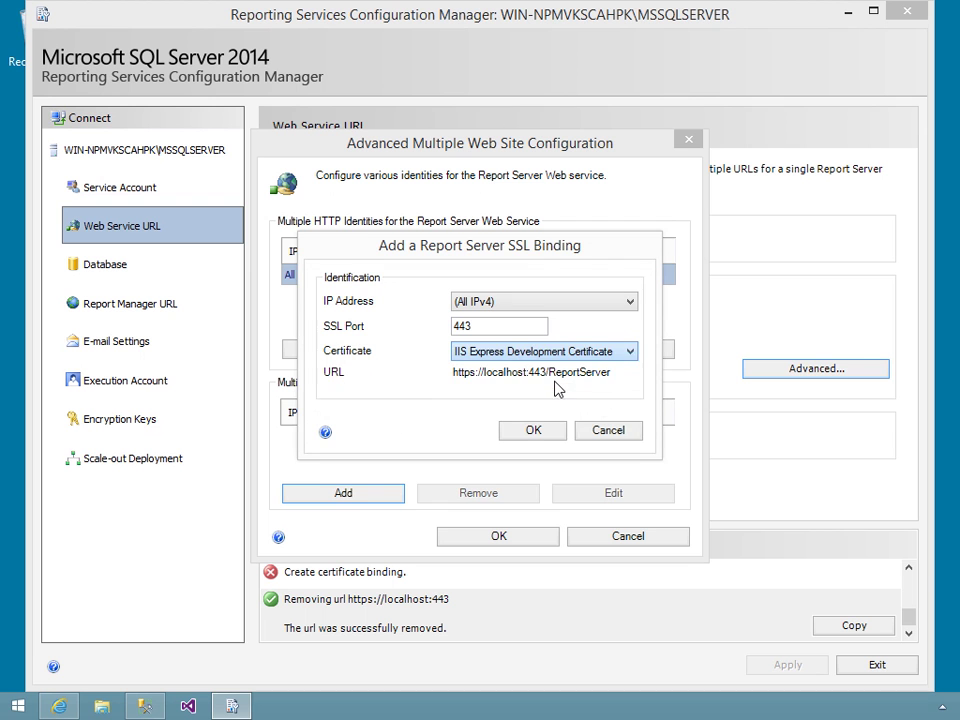
pyautogui.click(530, 431)
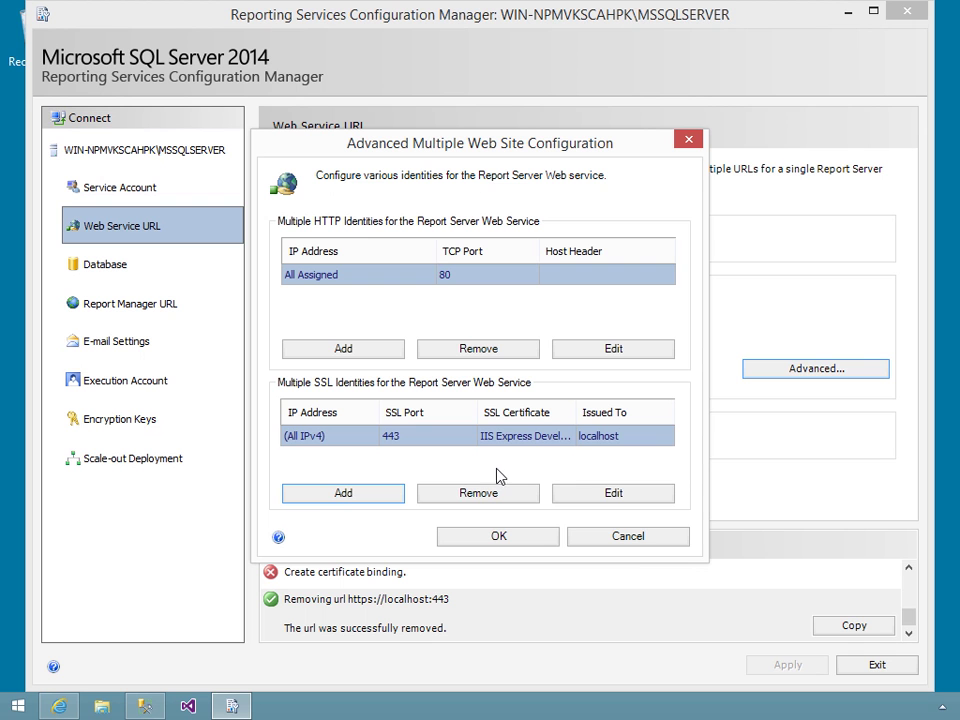
pyautogui.click(642, 538)
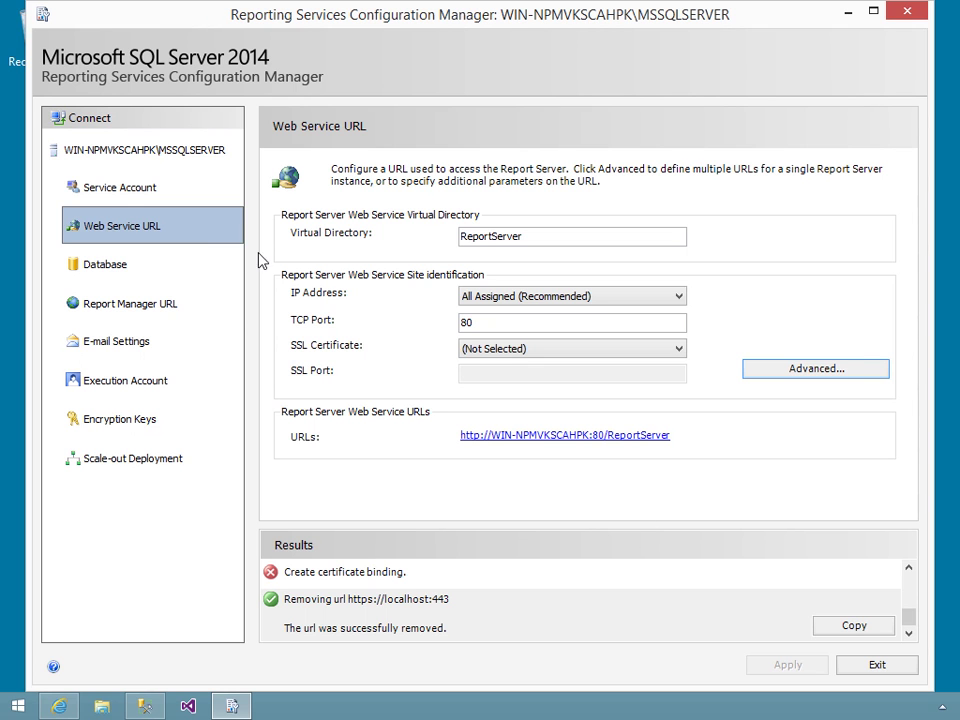
# Step: Add a Report Manager SSL binding for all IPv4 addresses on port 443 using the IIS Express Development Certificate, and accept the advanced configuration
pyautogui.click(113, 304)
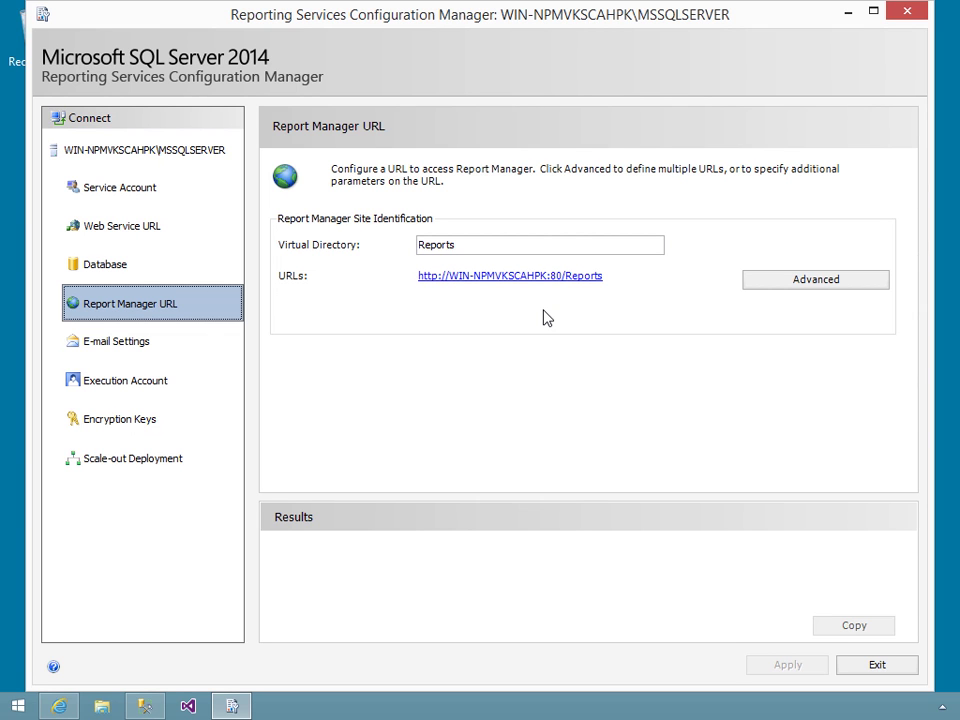
pyautogui.click(768, 292)
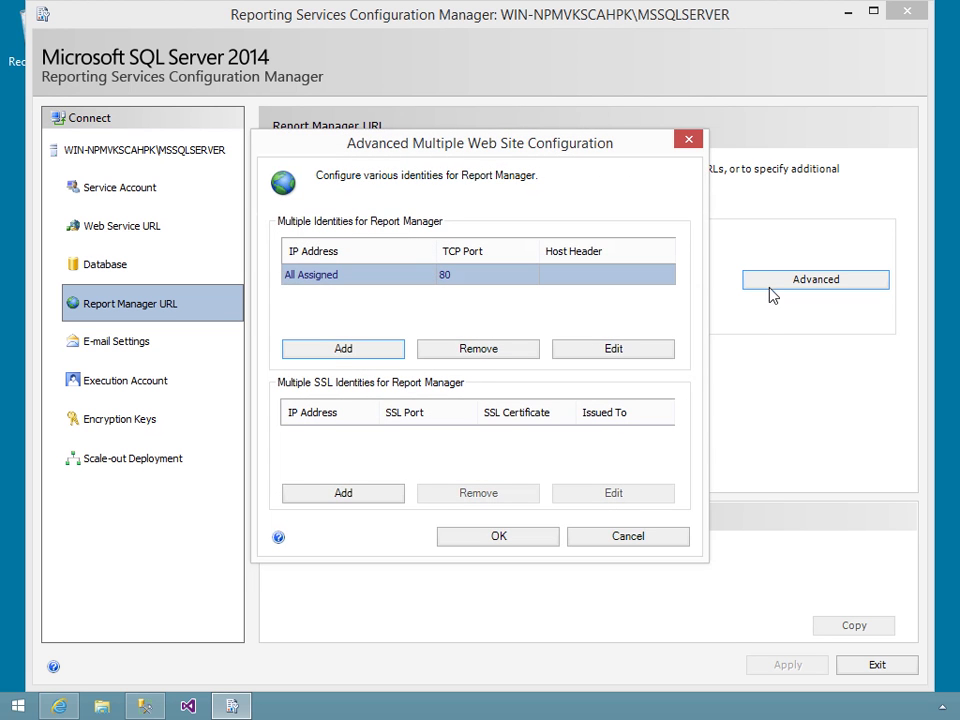
pyautogui.click(343, 493)
pyautogui.click(563, 352)
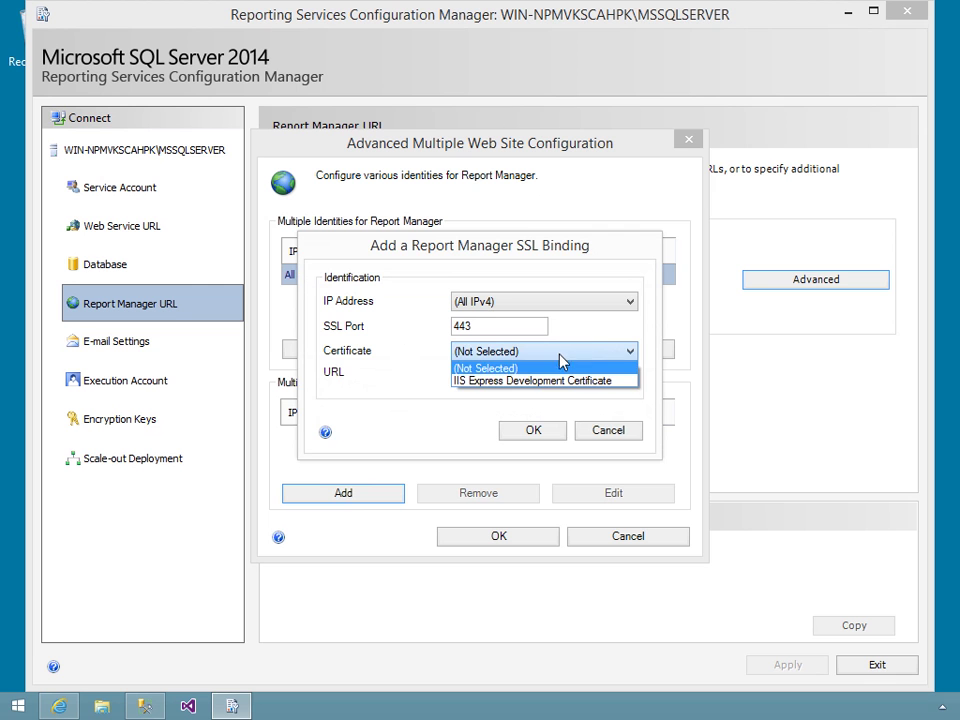
pyautogui.click(557, 381)
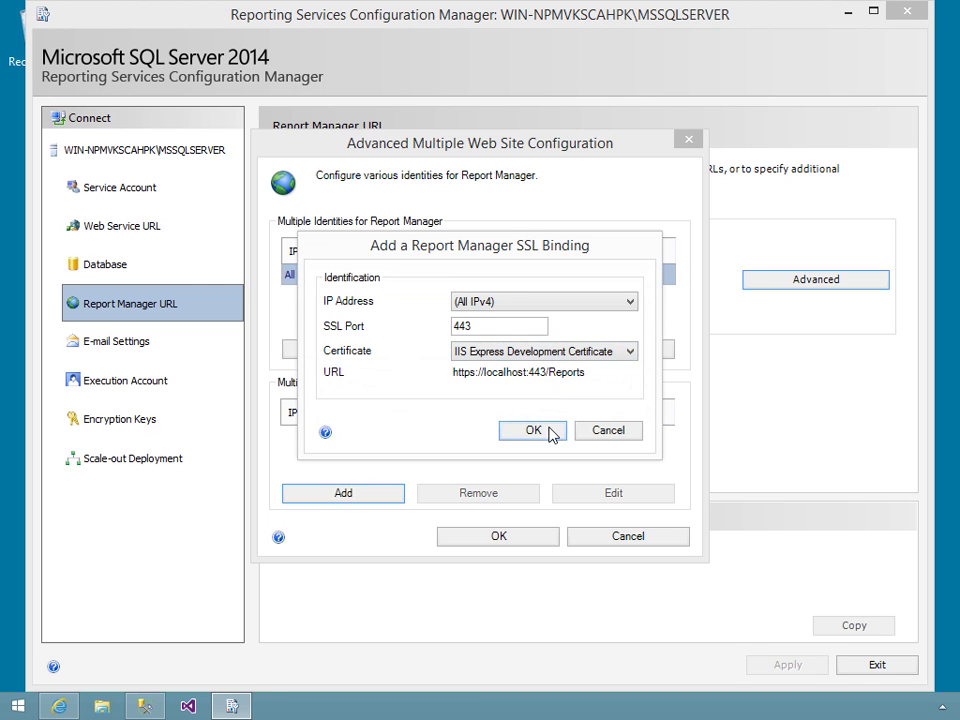
pyautogui.click(551, 432)
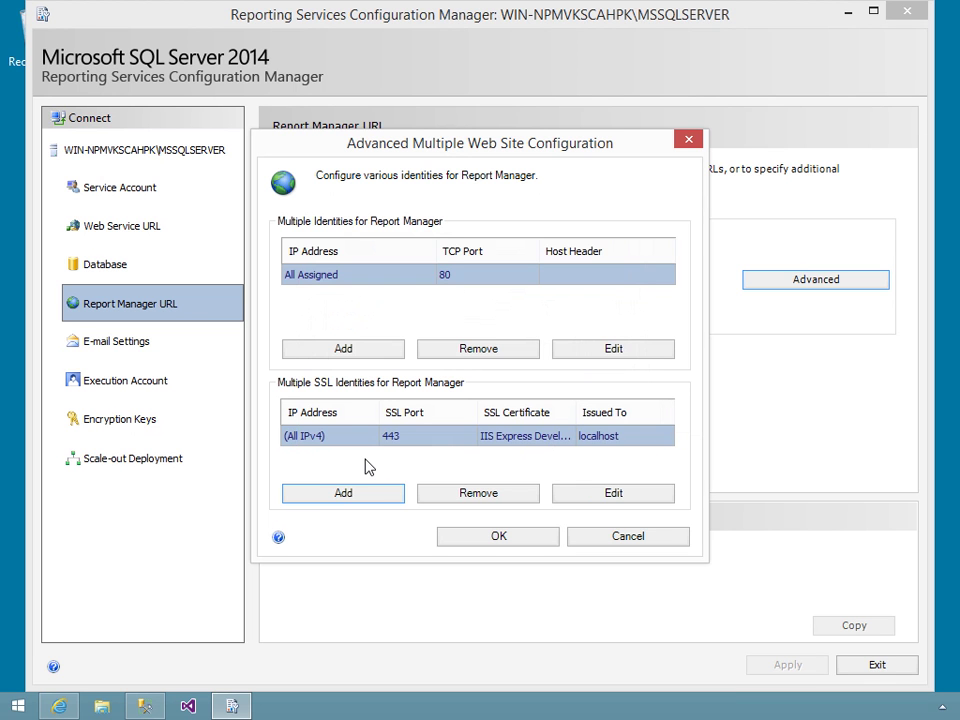
pyautogui.click(469, 535)
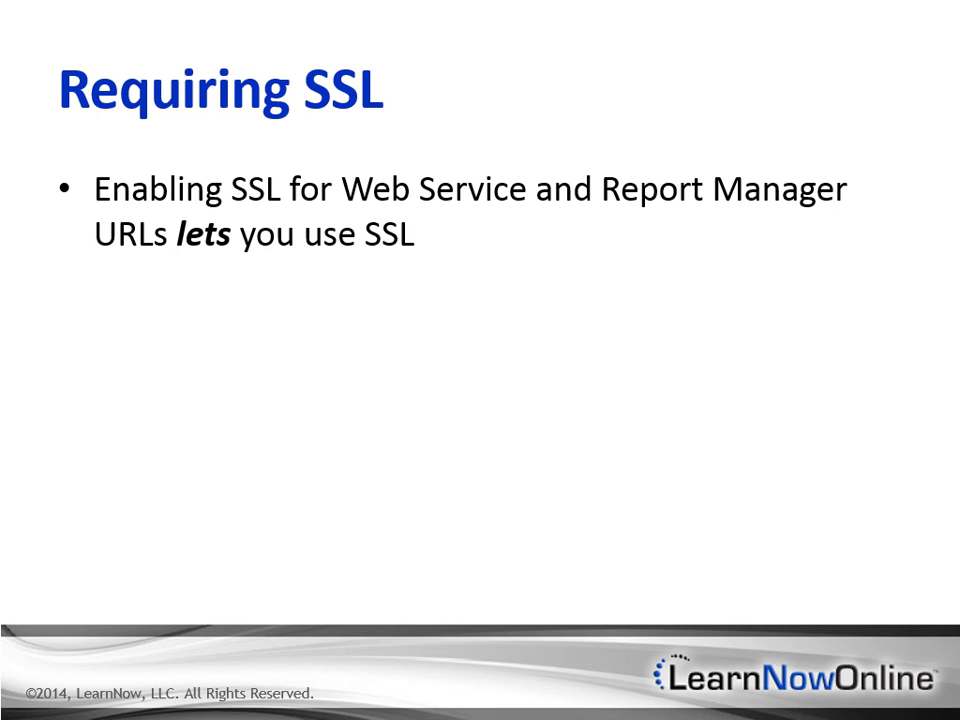
pyautogui.press('Right')
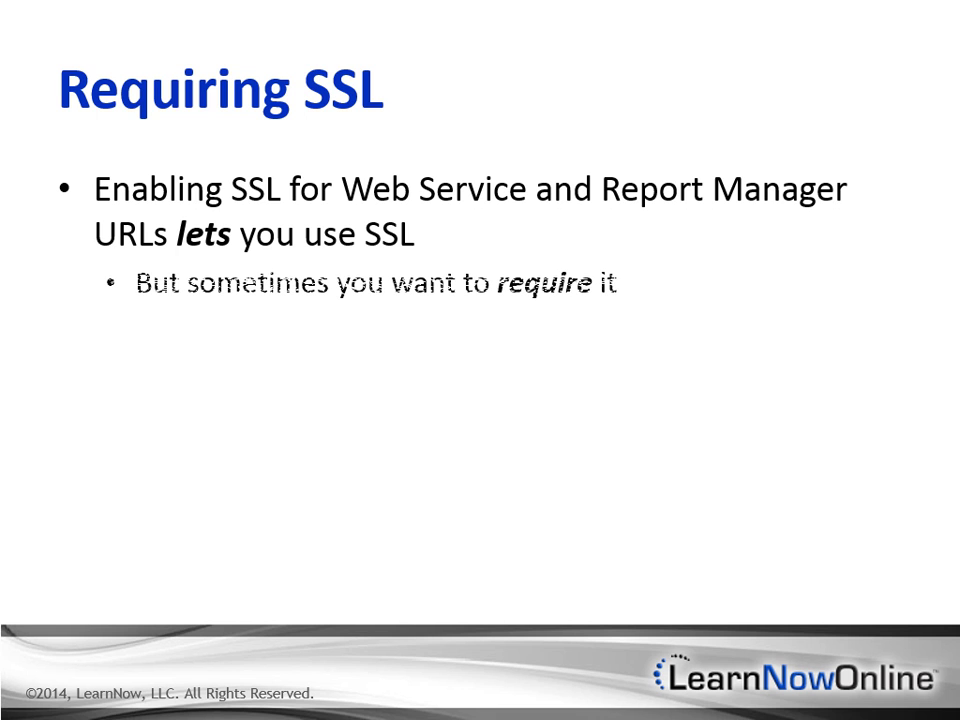